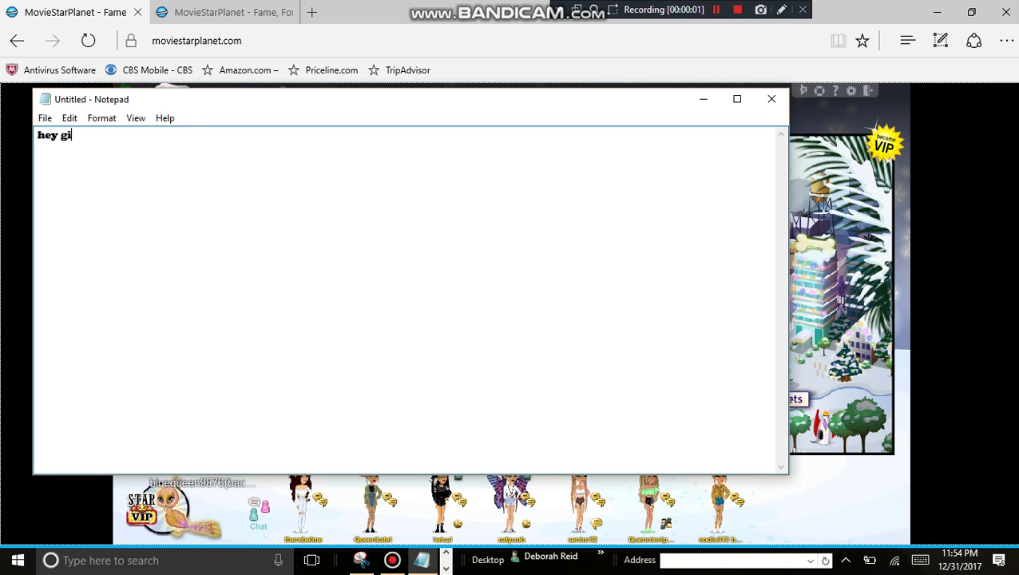
pyautogui.write('s so this girl s')
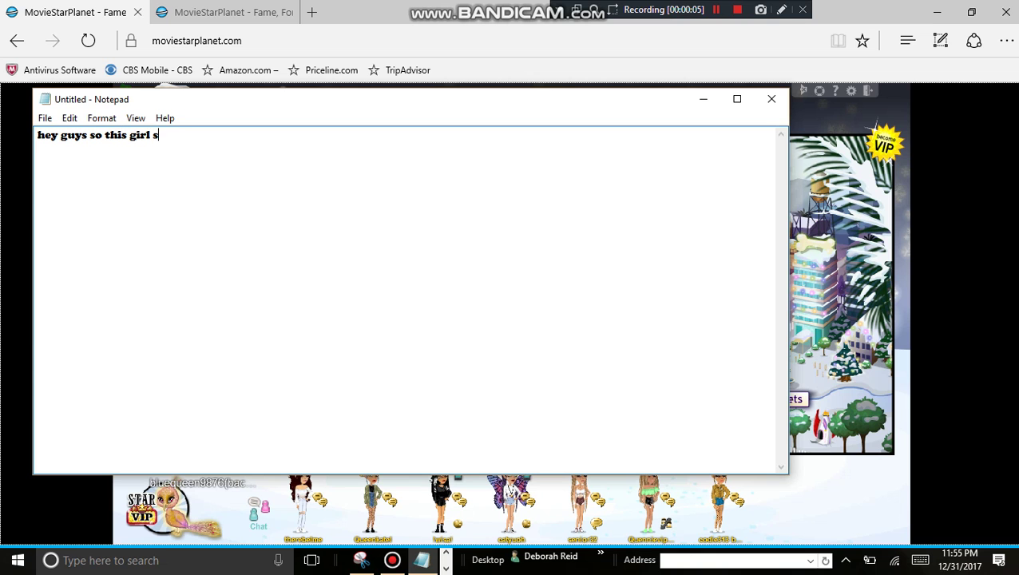
pyautogui.write('cammed me for my lil m')
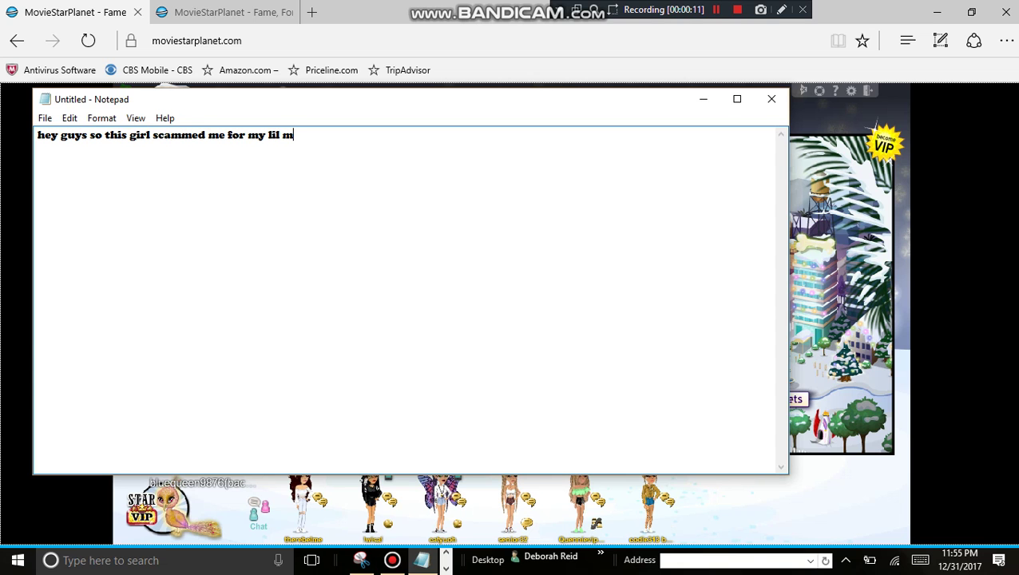
pyautogui.write('iss goldie and so')
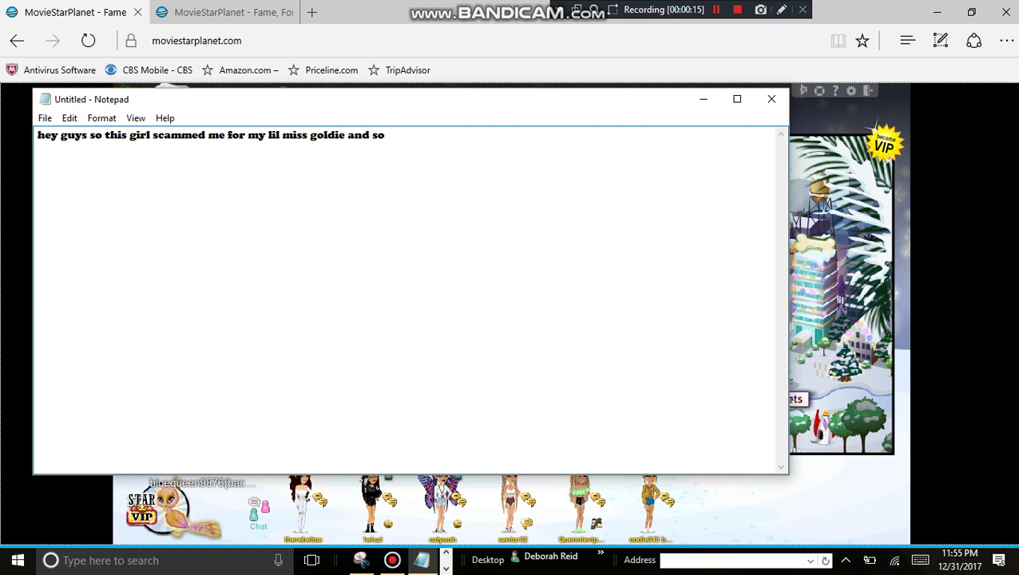
pyautogui.write(' im goi')
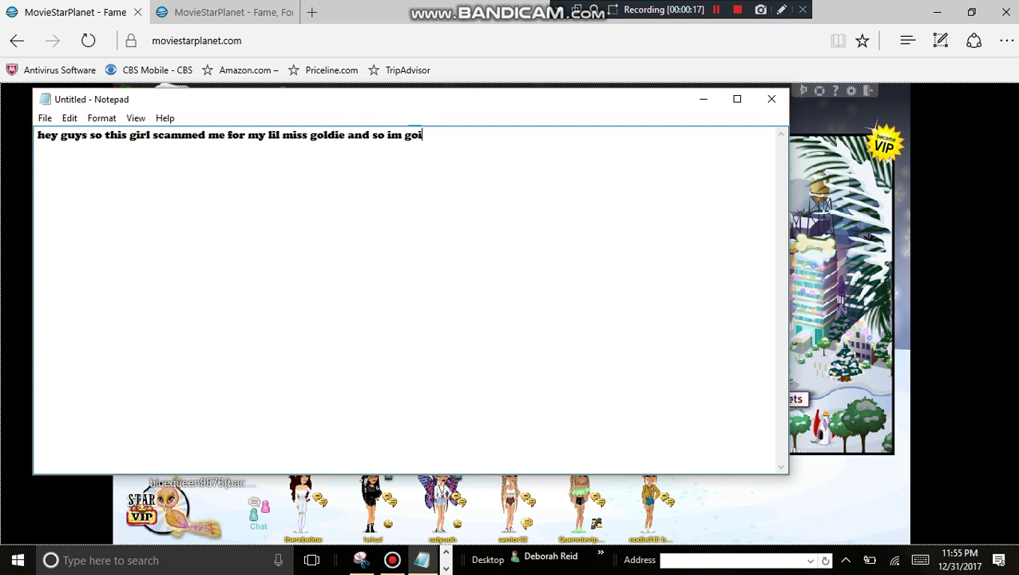
pyautogui.write('ng to hack i')
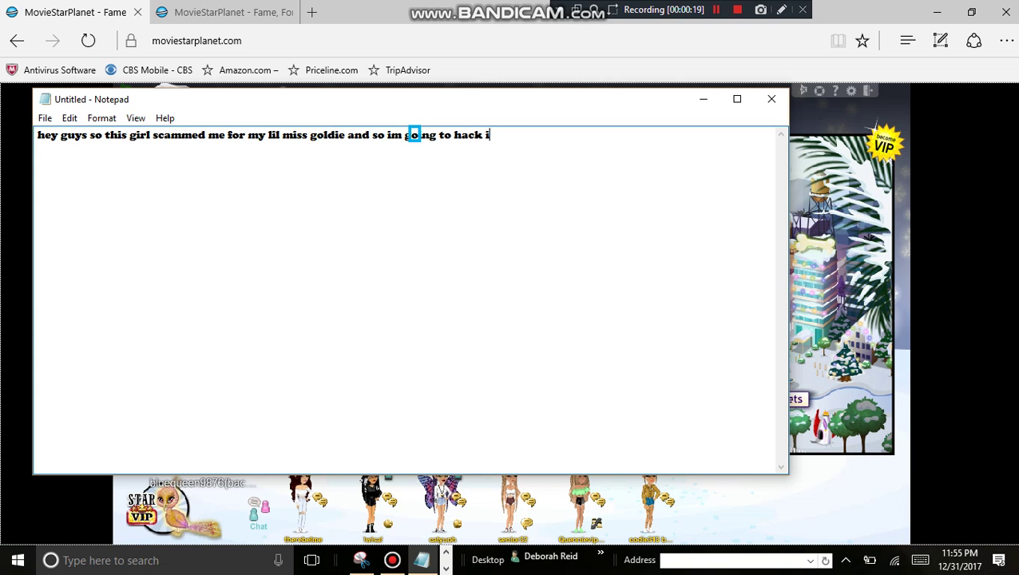
pyautogui.write('her i found')
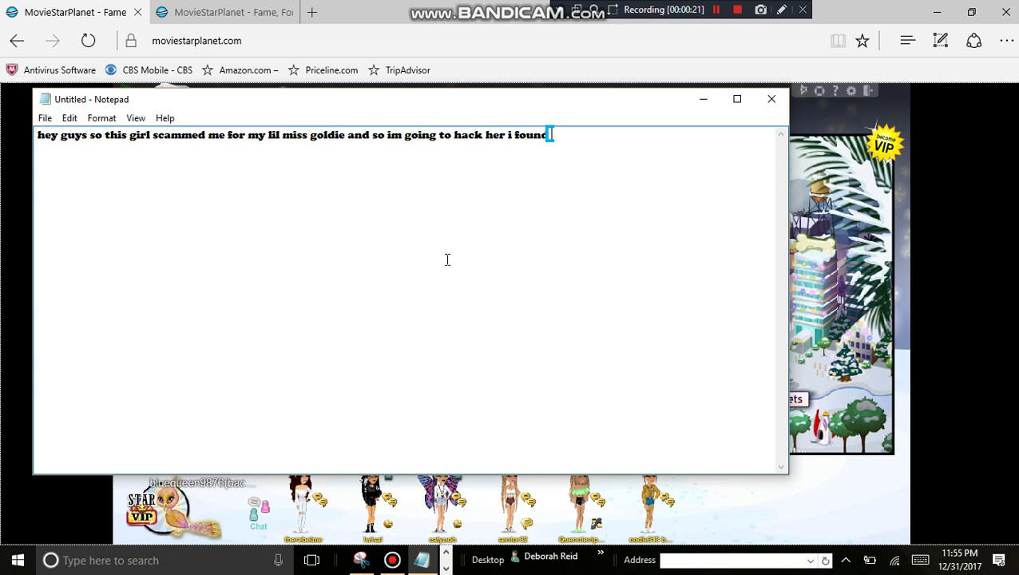
pyautogui.write(' cr')
# Type the Notepad narration about being scammed and planning to hack her account
pyautogui.press('BackSpace')
pyautogui.press('BackSpace')
pyautogui.write('her password')
pyautogui.write(' using ch')
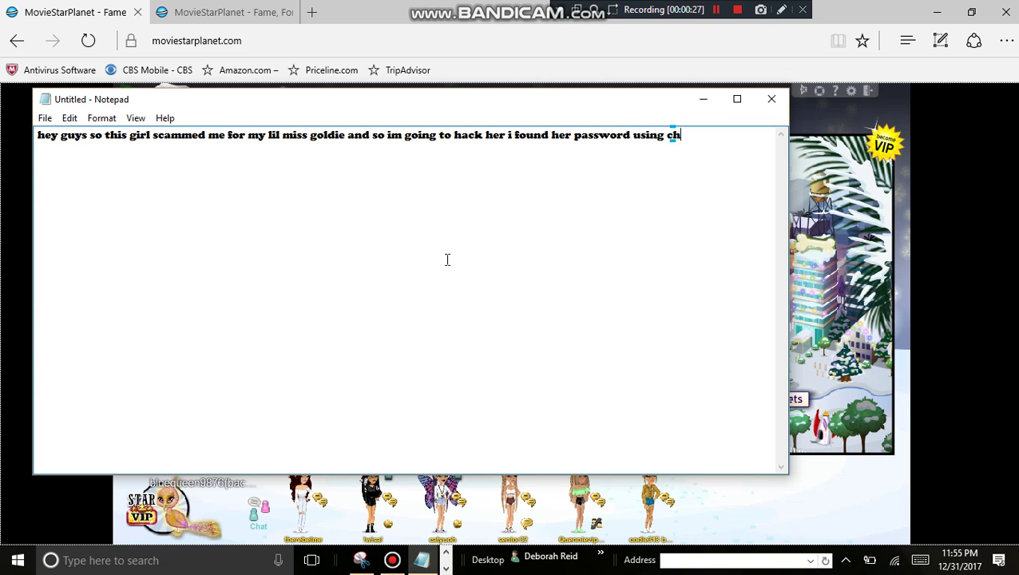
pyautogui.write('arees so')
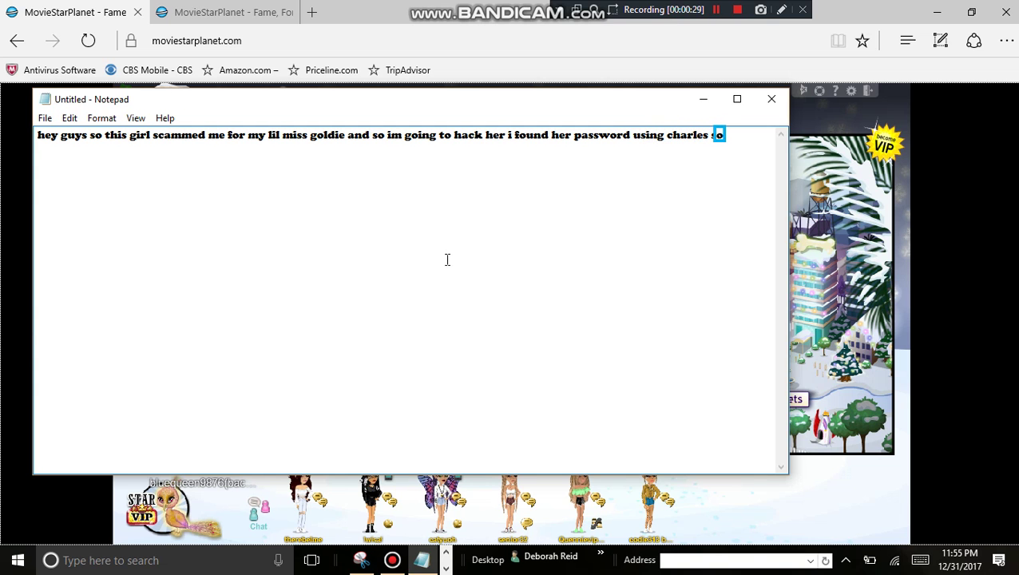
pyautogui.write(' u')
pyautogui.write('m i hope')
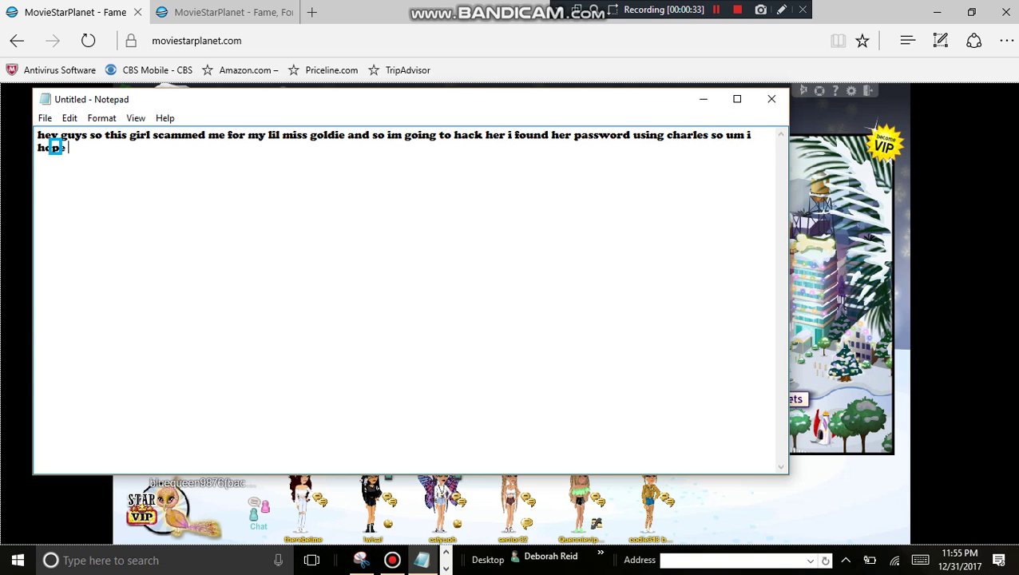
pyautogui.write('en')
# Enter a password for the saved username on the second tab's MovieStarPlanet sign-in page
pyautogui.click(422, 559)
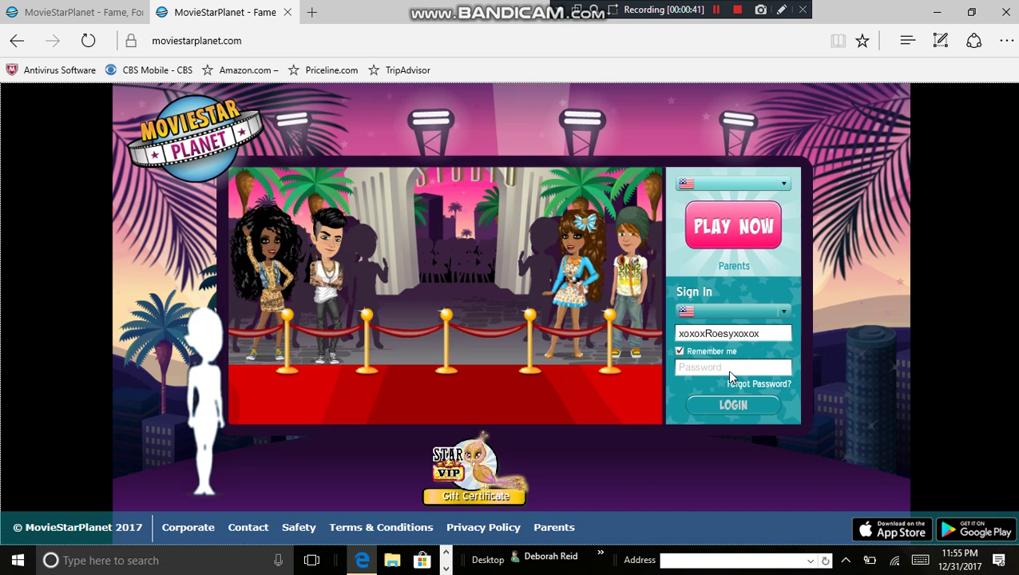
pyautogui.click(729, 369)
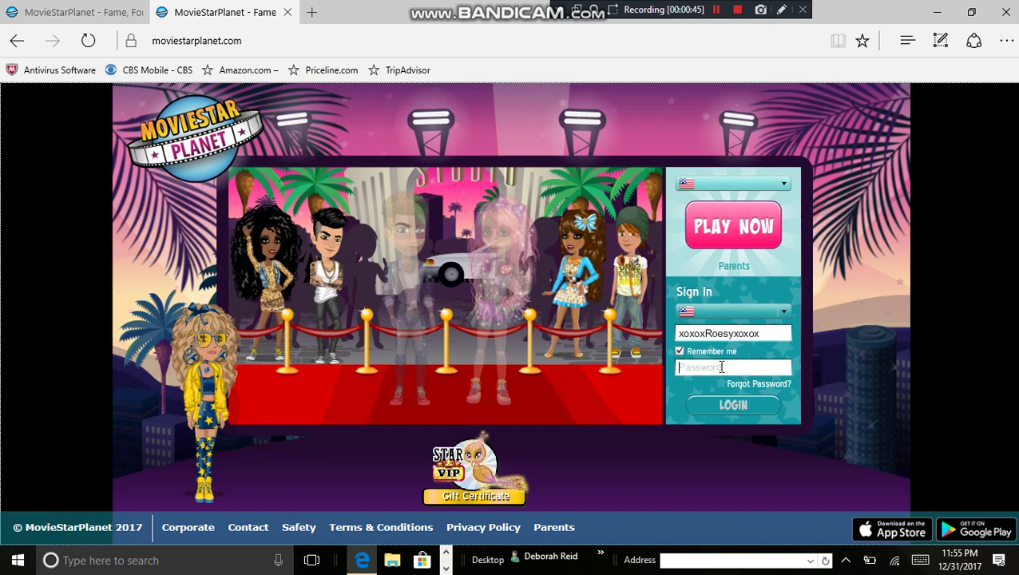
pyautogui.write('*')
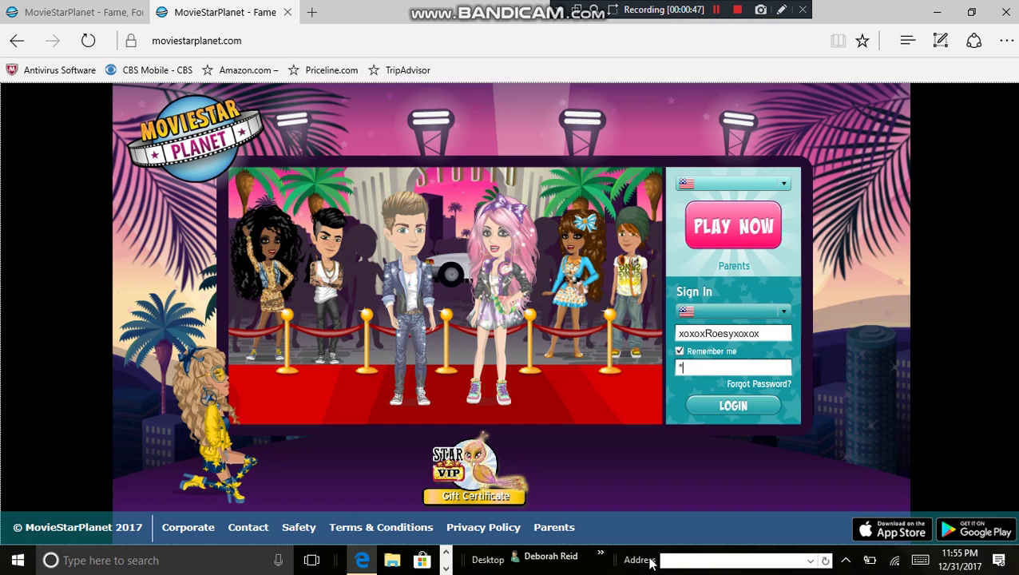
pyautogui.write('*')
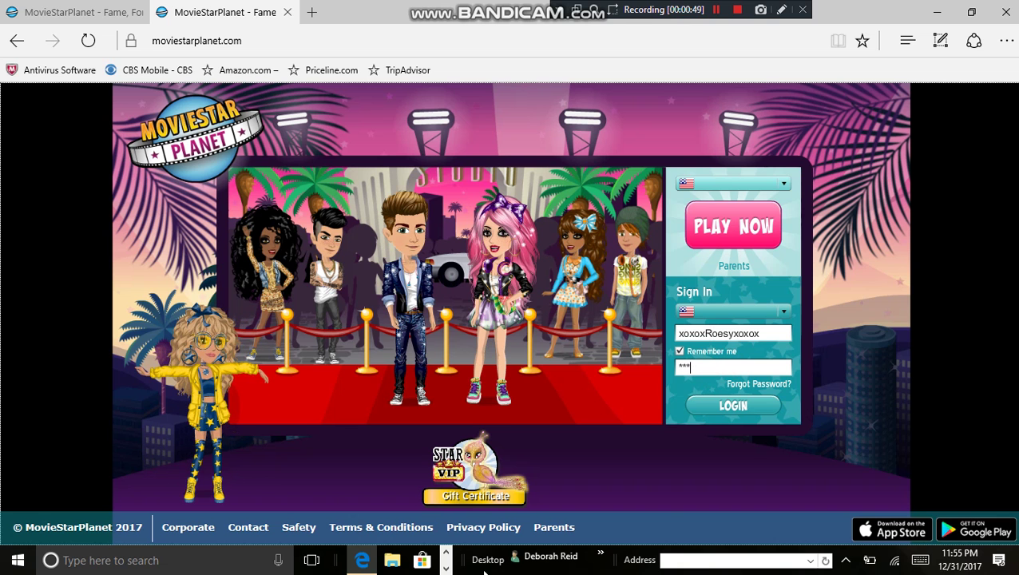
pyautogui.write('***')
pyautogui.click(422, 560)
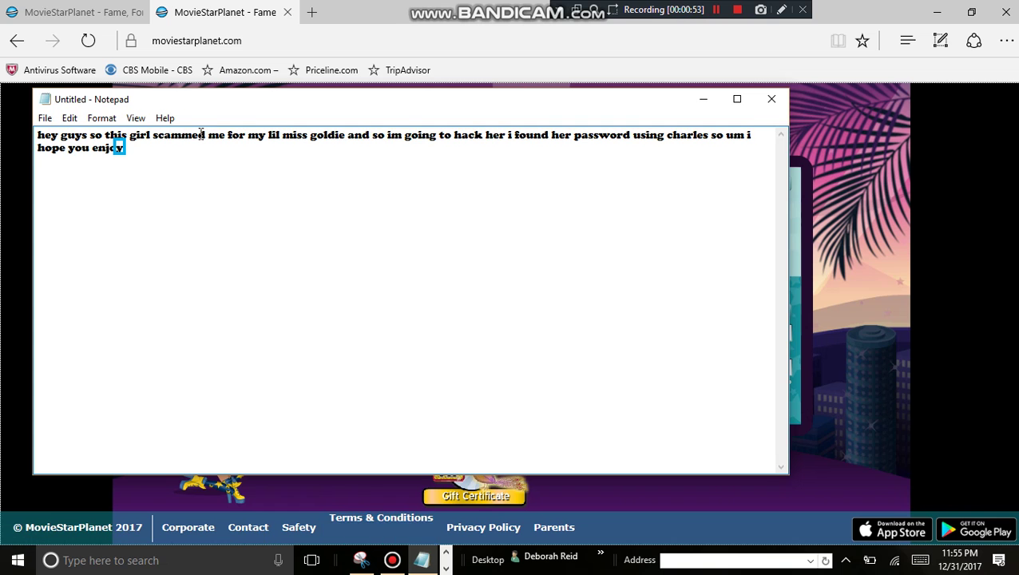
# Clear the earlier message from Notepad
pyautogui.hotkey('ctrl', 'a')
pyautogui.press('BackSpace')
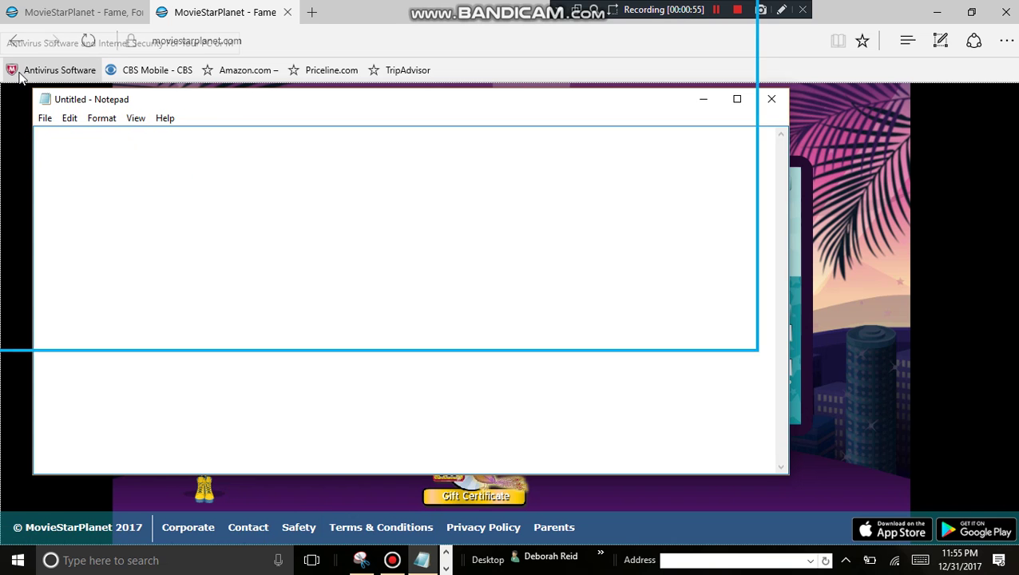
pyautogui.rightClick(86, 176)
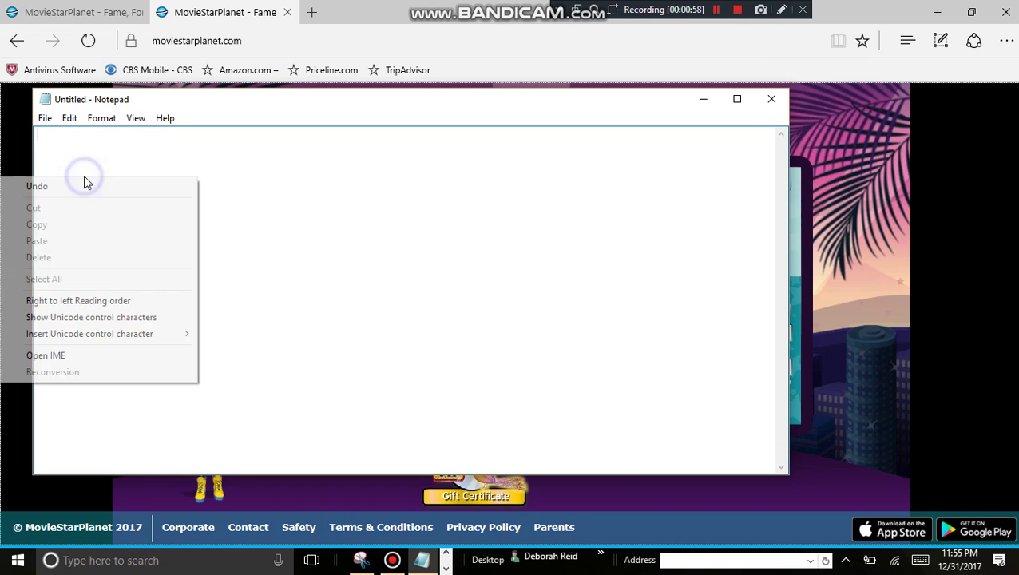
# View About Notepad, then write that she claims 1000.,200,3409 star coins
pyautogui.click(162, 120)
pyautogui.click(127, 158)
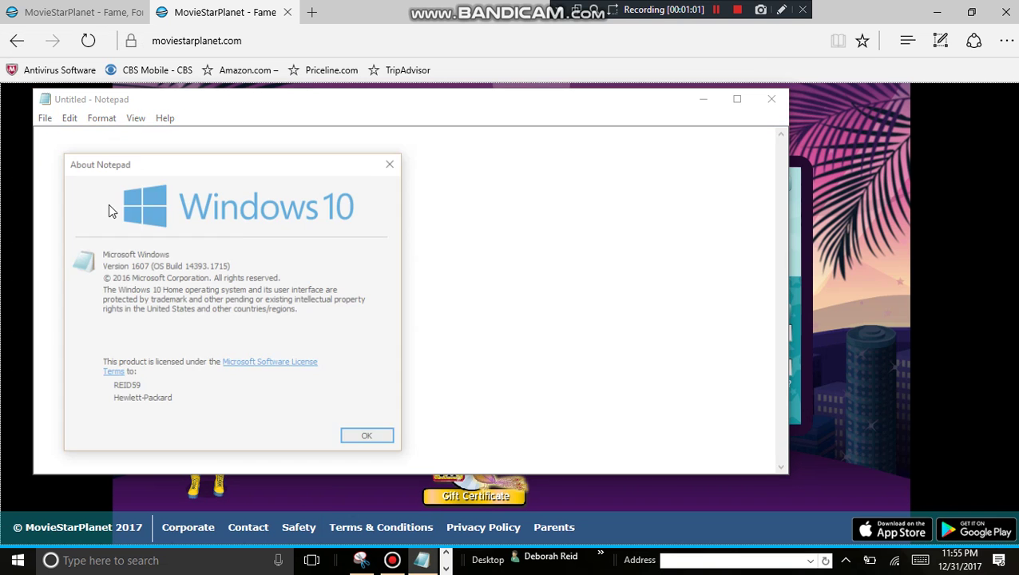
pyautogui.click(391, 162)
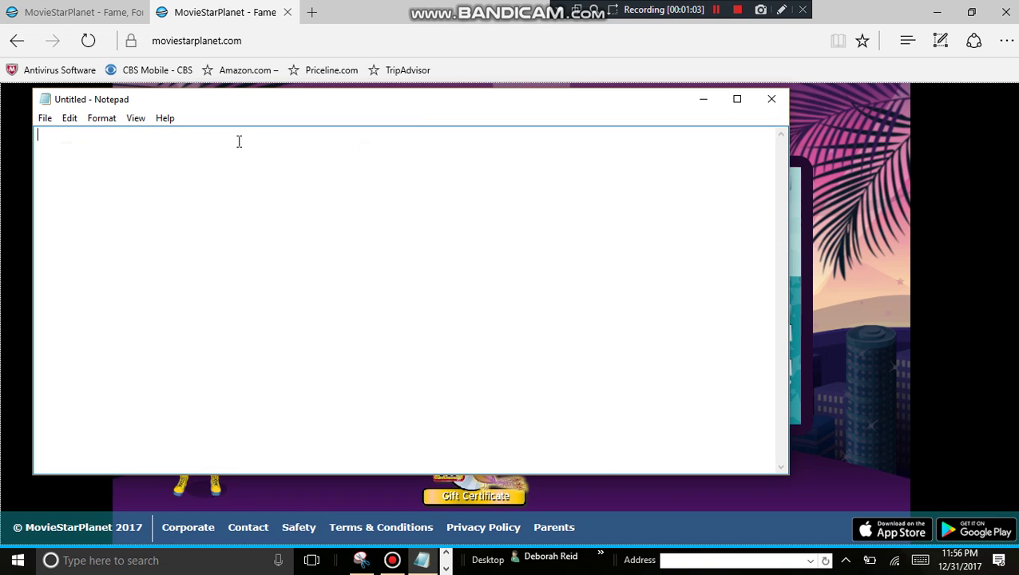
pyautogui.write('she ')
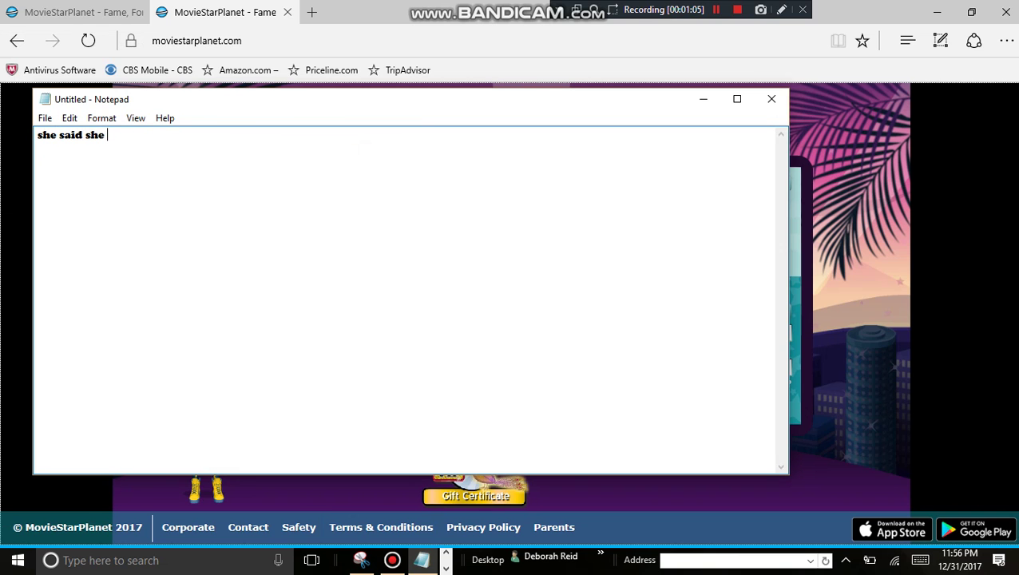
pyautogui.write('has 1000')
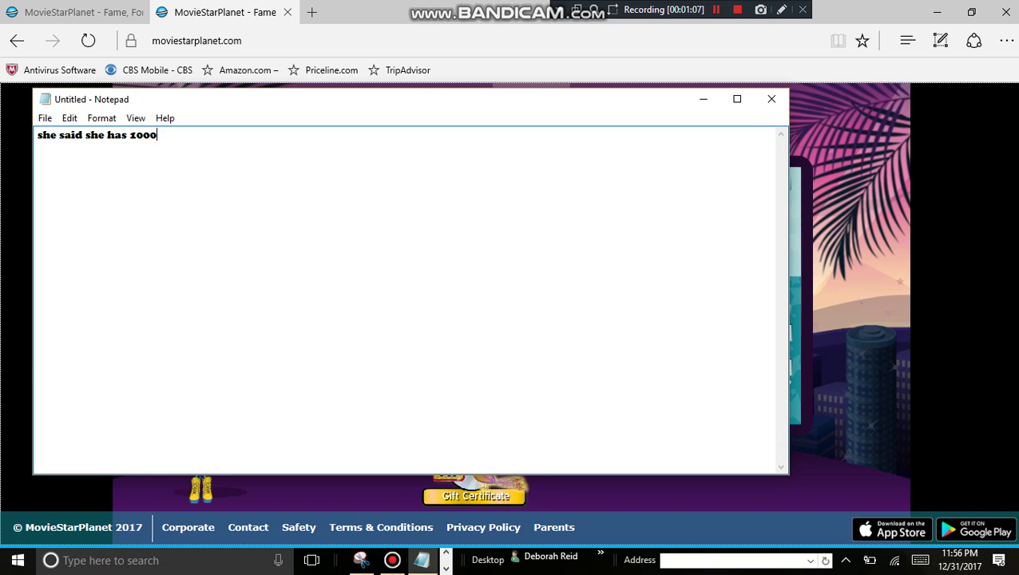
pyautogui.write('.,200')
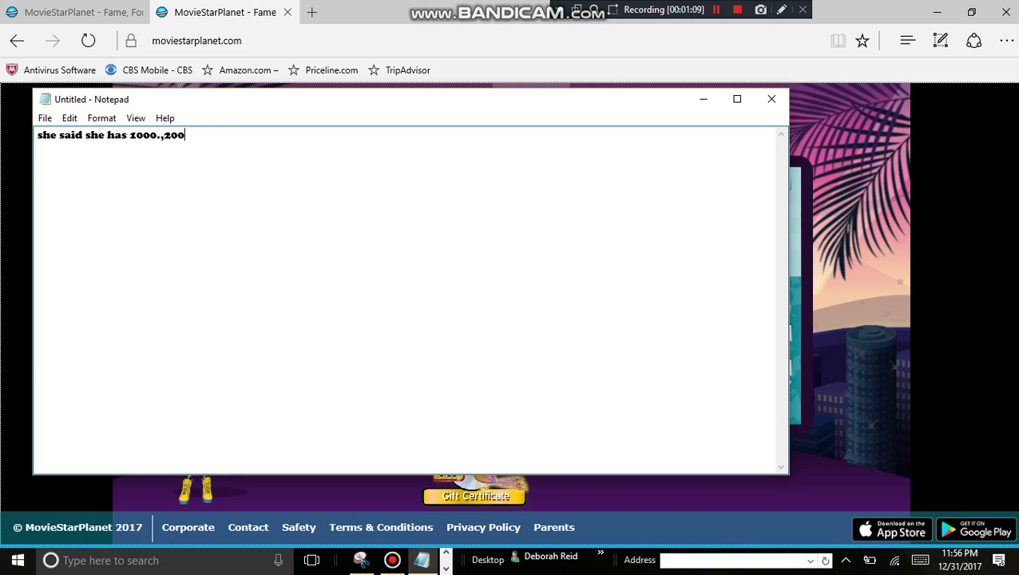
pyautogui.write(',3409')
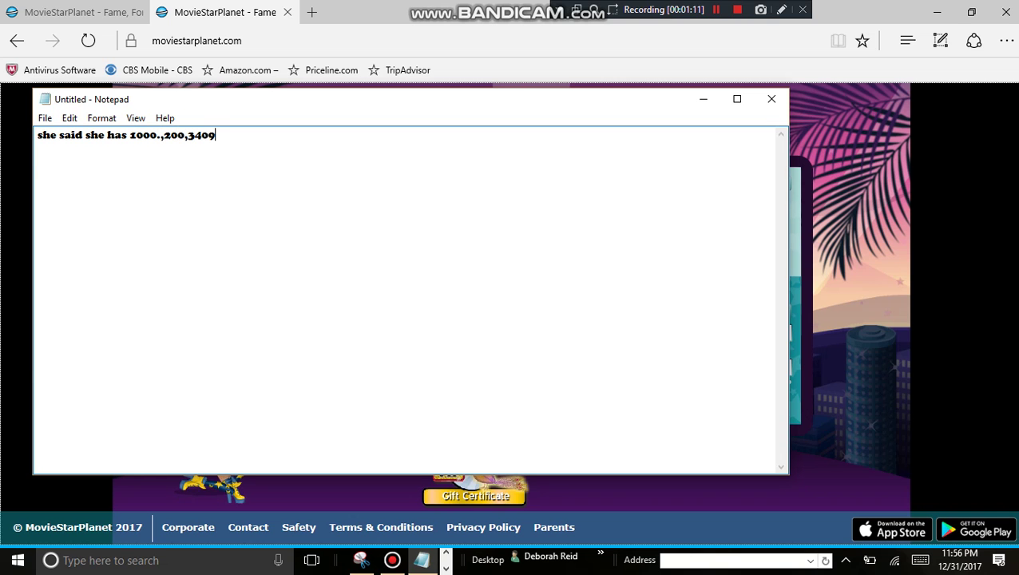
pyautogui.write(' sta')
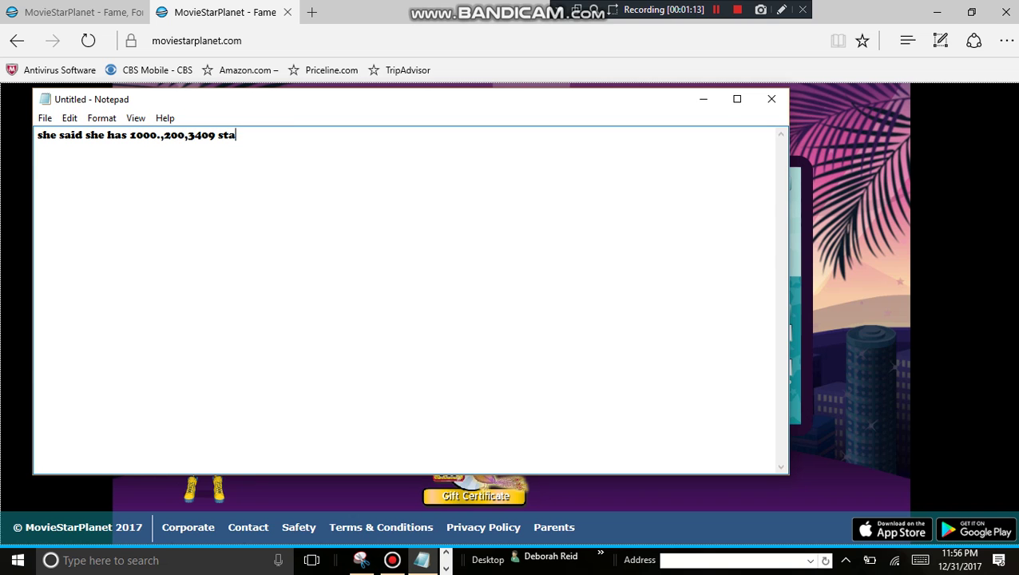
pyautogui.write('r coins bu')
pyautogui.write('t idk if thats eve')
pyautogui.press('BackSpace')
pyautogui.write('a number')
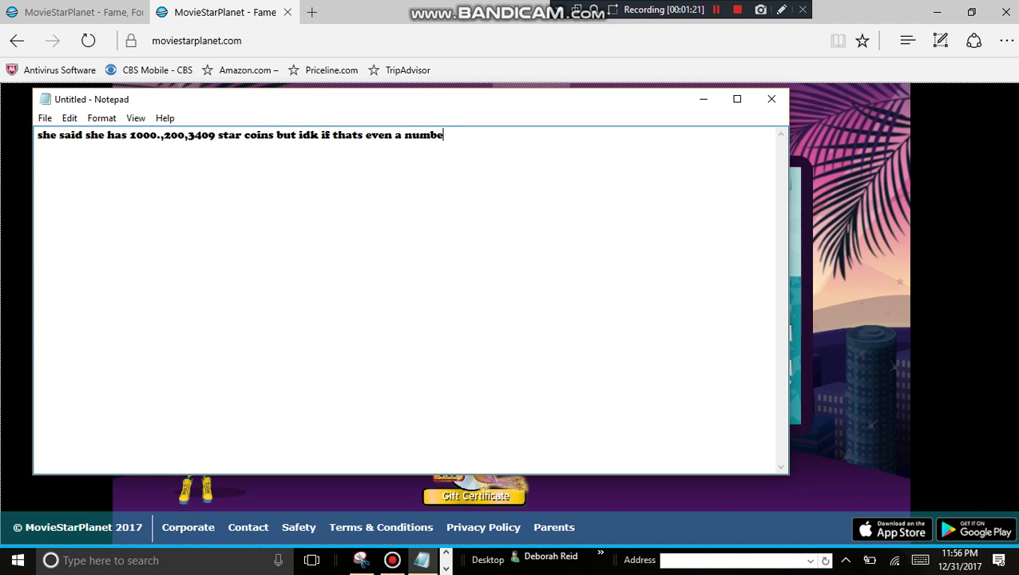
pyautogui.click(422, 560)
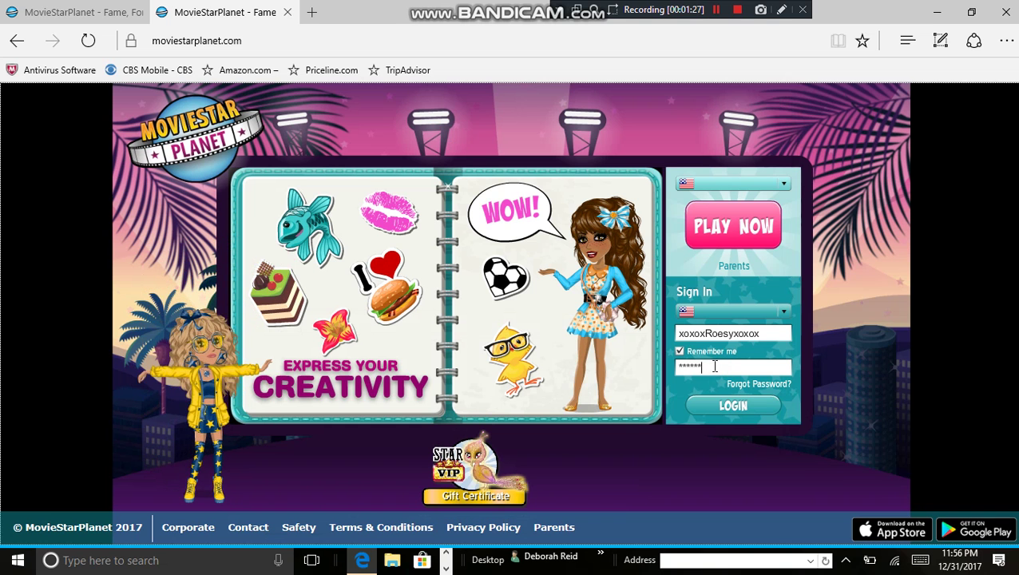
# Log in to the saved account and check both browser tabs while the town loads
pyautogui.press('BackSpace')
pyautogui.press('BackSpace')
pyautogui.press('BackSpace')
pyautogui.press('BackSpace')
pyautogui.press('BackSpace')
pyautogui.press('BackSpace')
pyautogui.press('BackSpace')
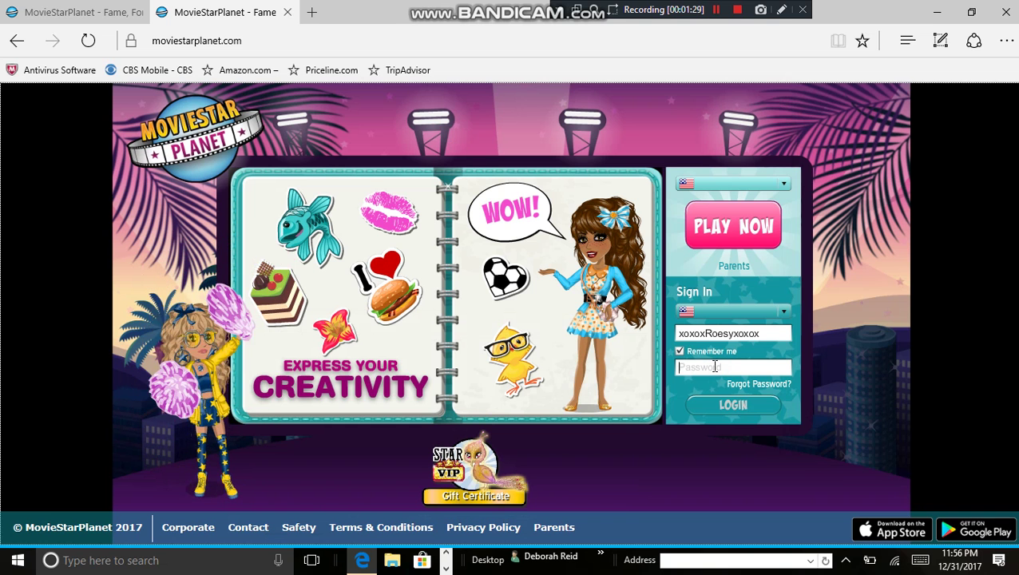
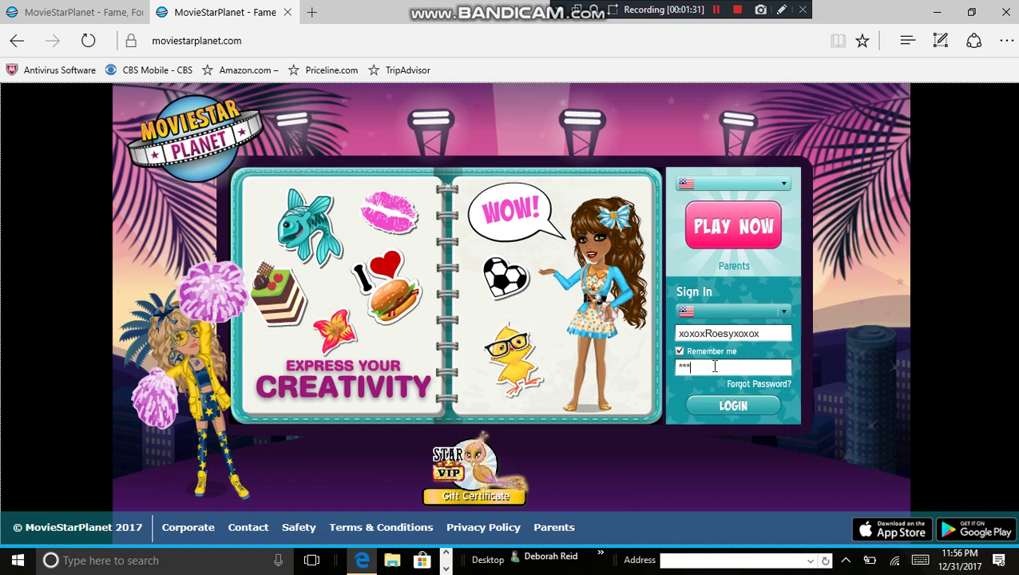
pyautogui.write('*******')
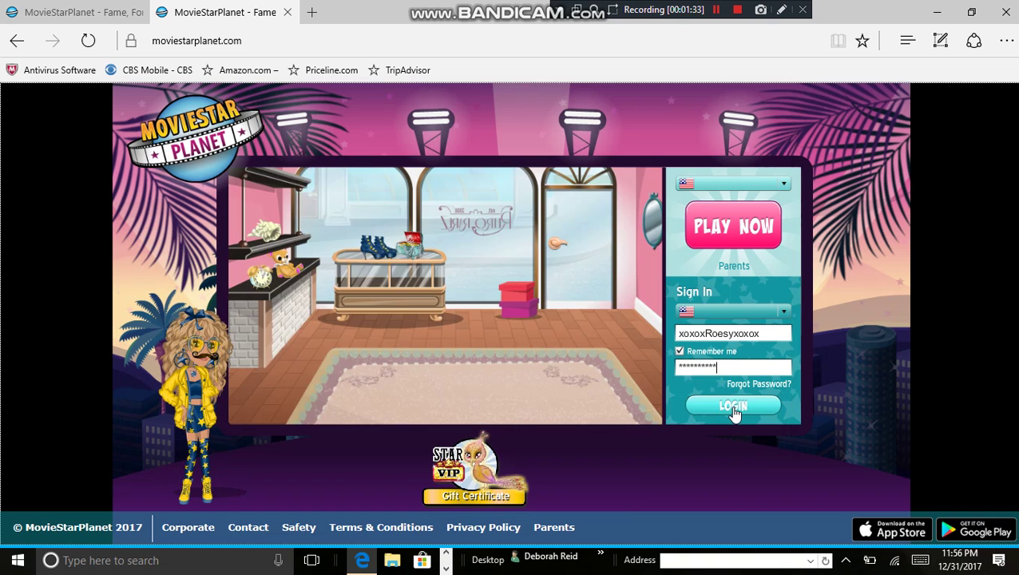
pyautogui.click(735, 409)
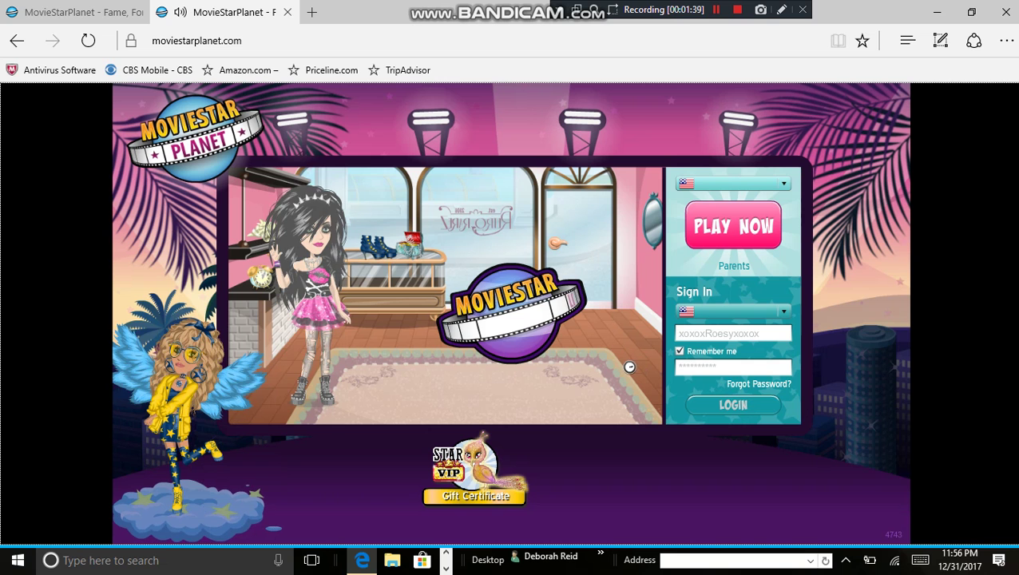
pyautogui.click(70, 9)
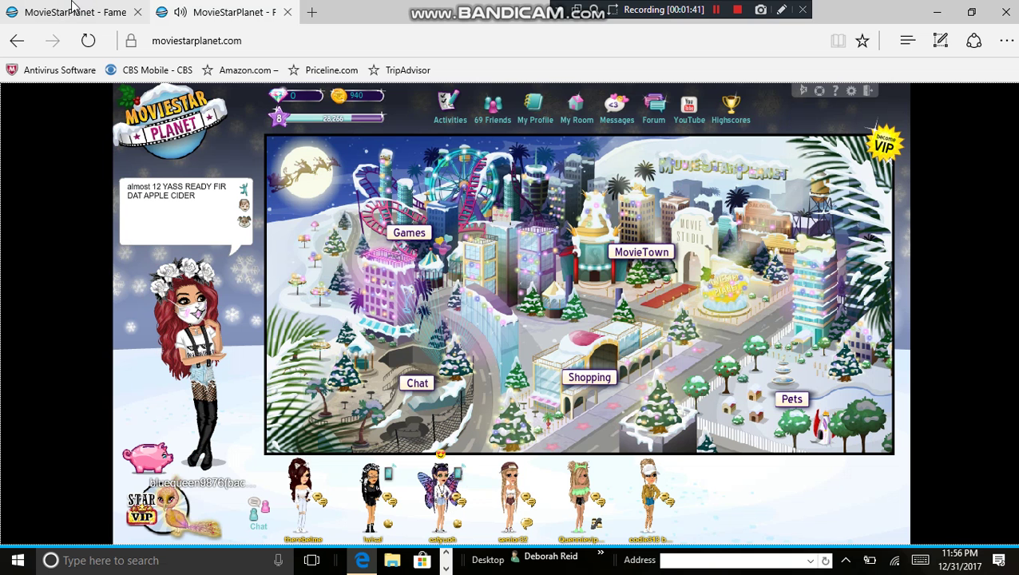
pyautogui.moveTo(224, 12)
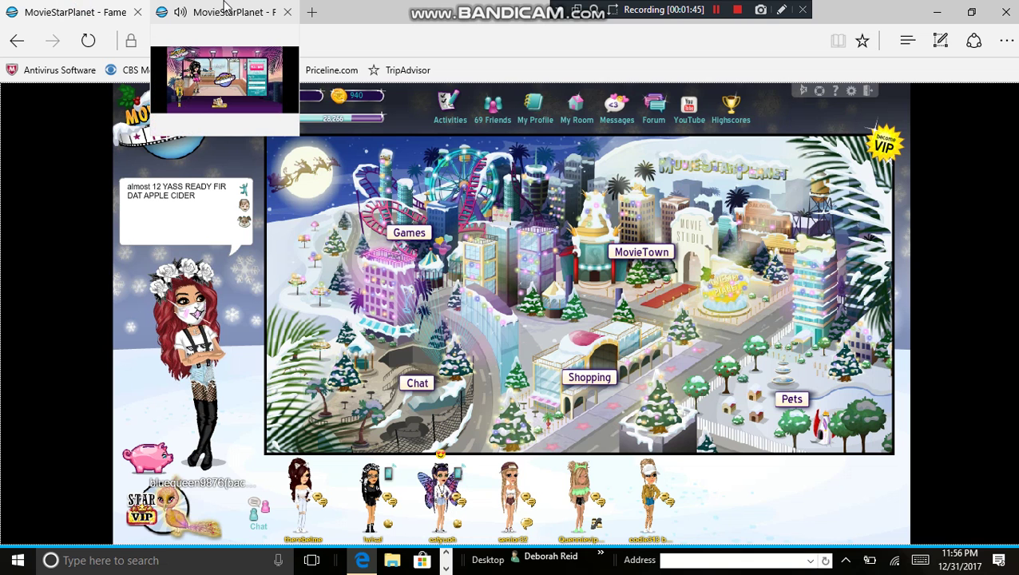
pyautogui.click(226, 9)
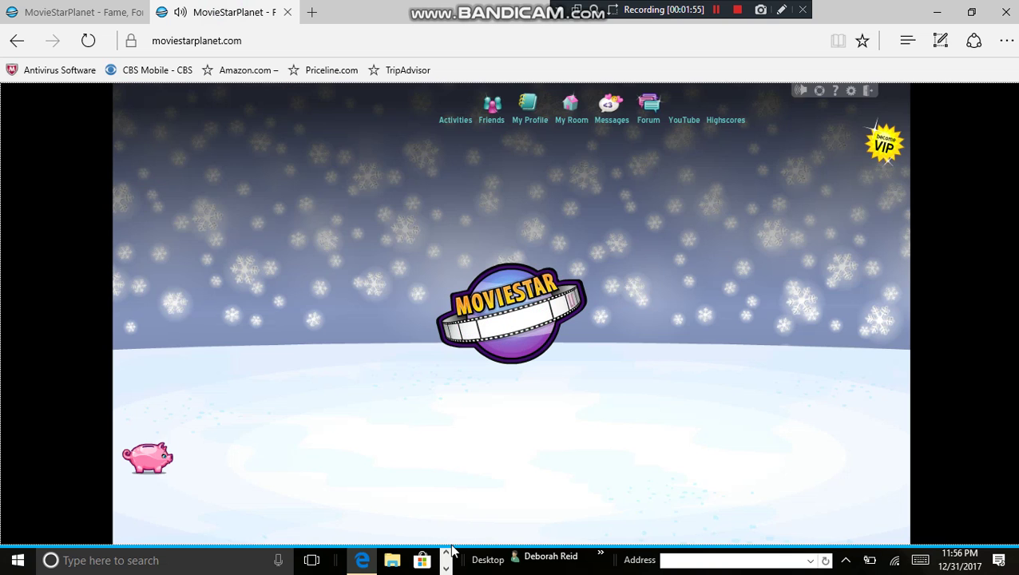
pyautogui.click(446, 568)
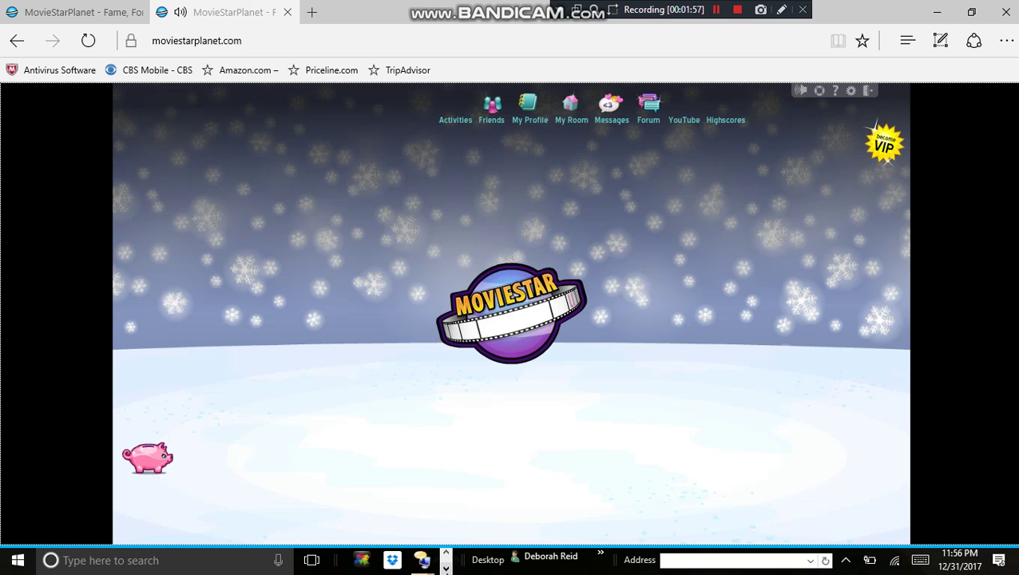
# Erase the star-coins note and start the remark that she only has 3 star coins
pyautogui.click(422, 560)
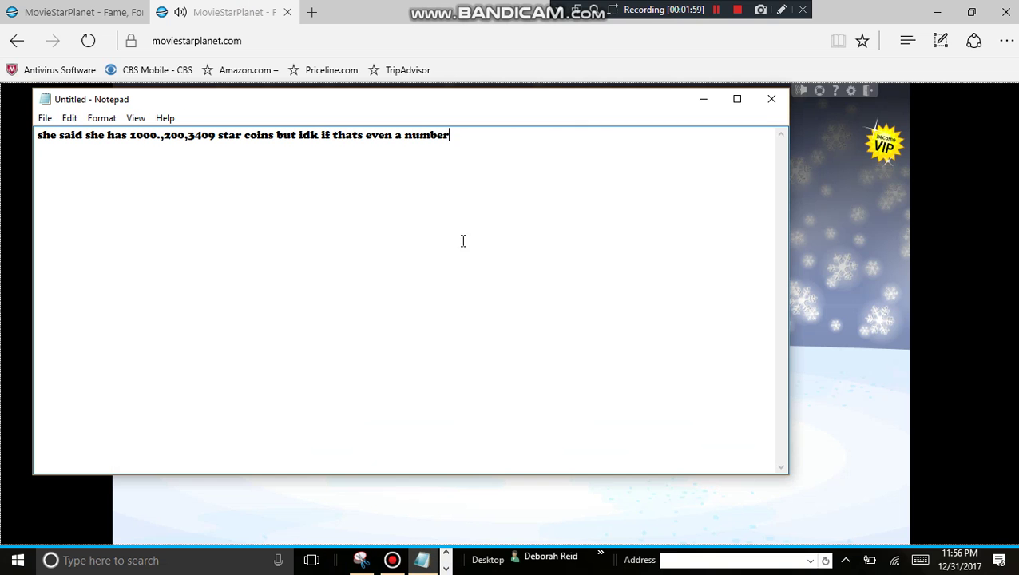
pyautogui.moveTo(486, 134); pyautogui.dragTo(44, 318)
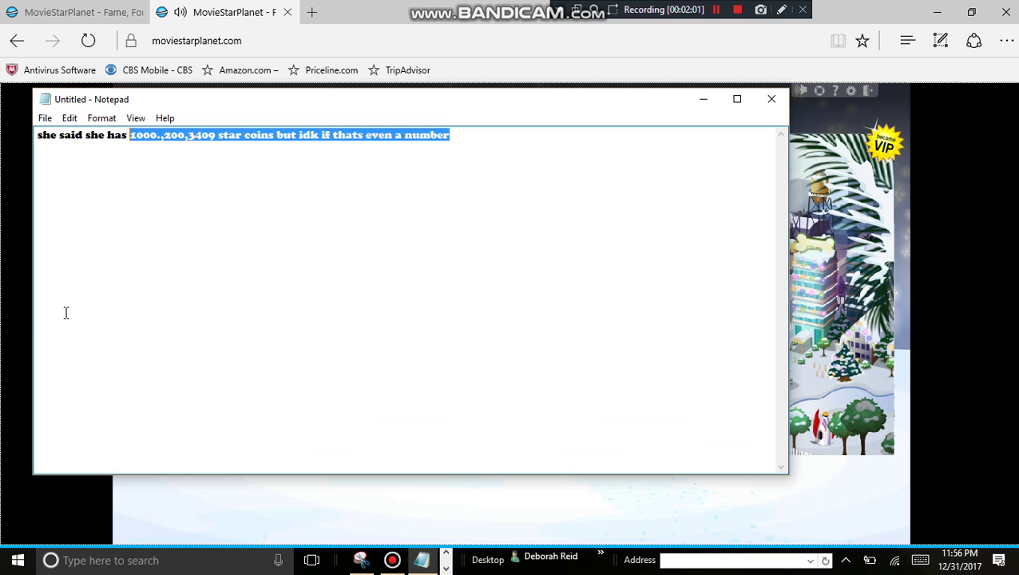
pyautogui.press('BackSpace')
pyautogui.press('BackSpace')
pyautogui.press('BackSpace')
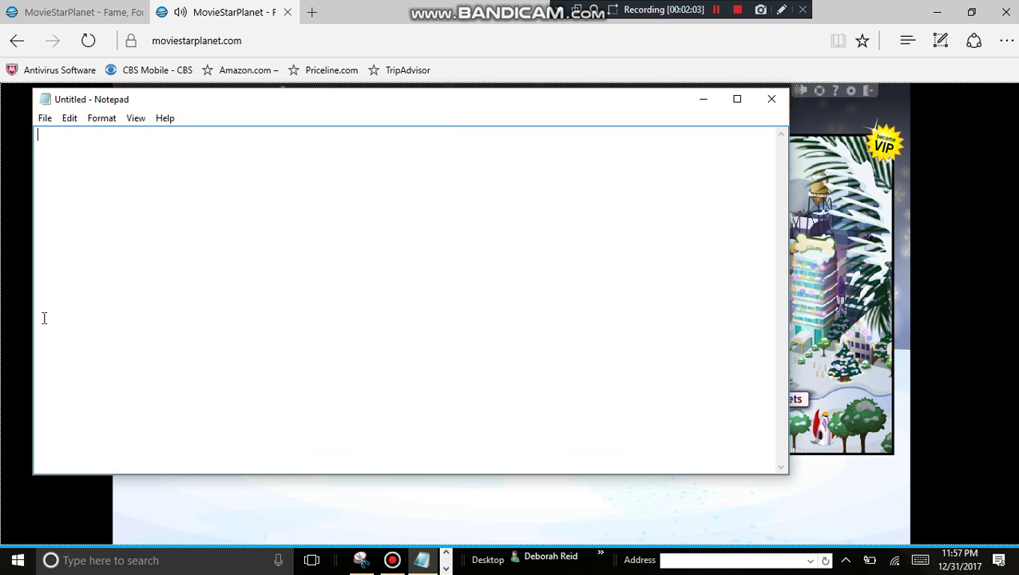
pyautogui.write('she')
pyautogui.write(' has 3 scs O_')
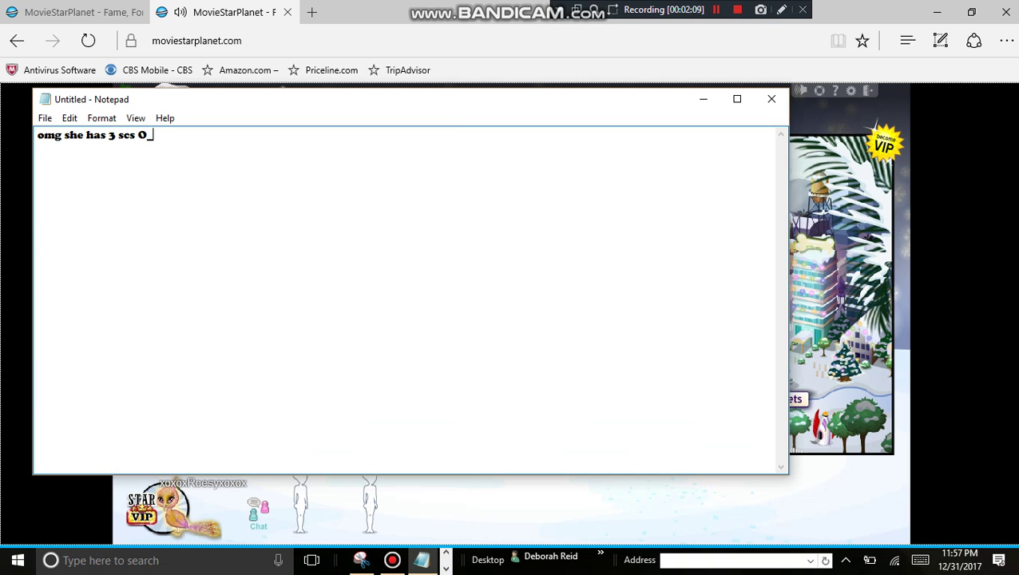
pyautogui.write('O ')
pyautogui.write('THAT LITTLE L')
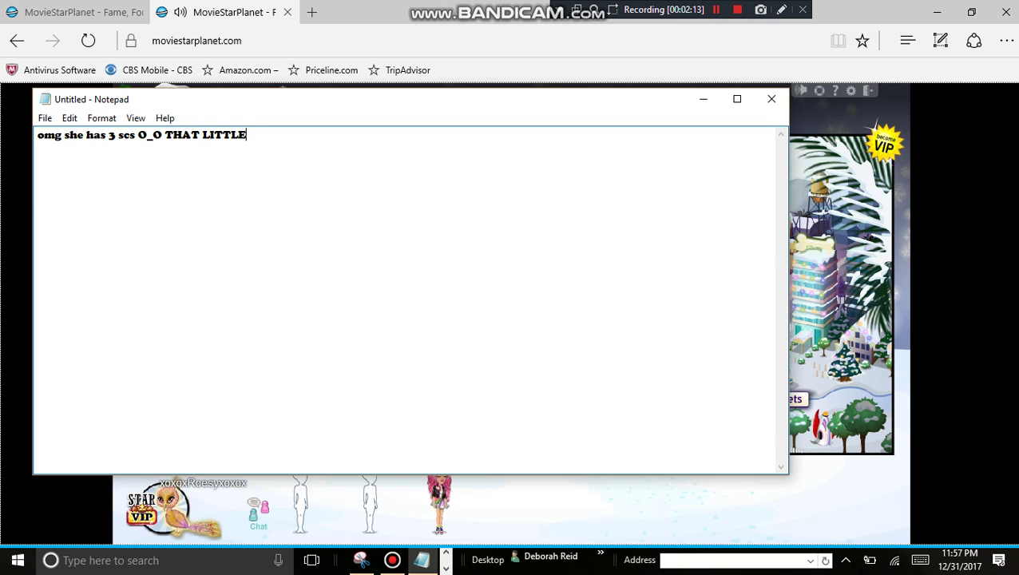
pyautogui.write('IER')
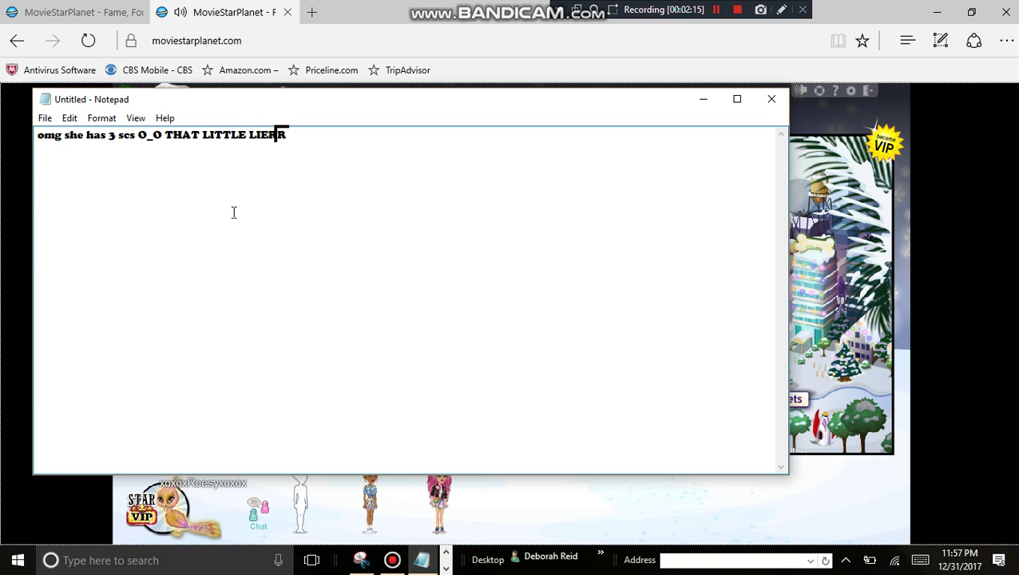
# Open the STAR VIP Package offers from the VIP badge and close them again
pyautogui.click(422, 560)
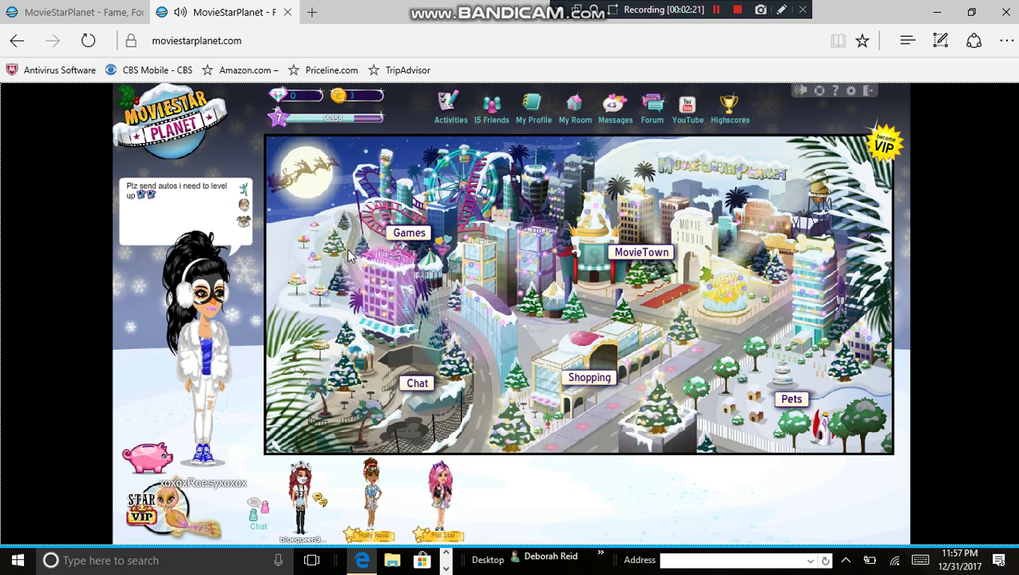
pyautogui.click(162, 518)
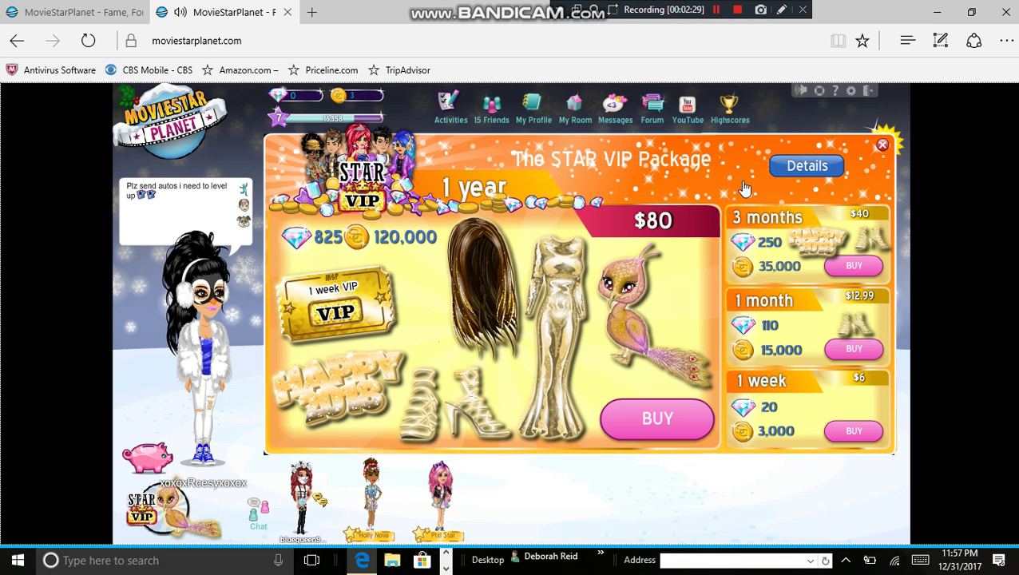
pyautogui.click(492, 462)
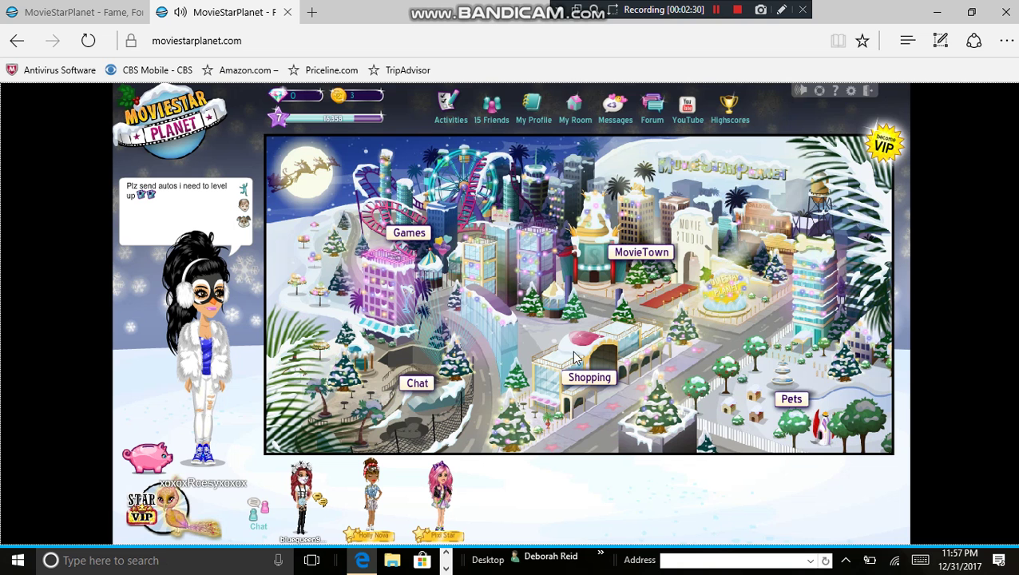
pyautogui.click(491, 112)
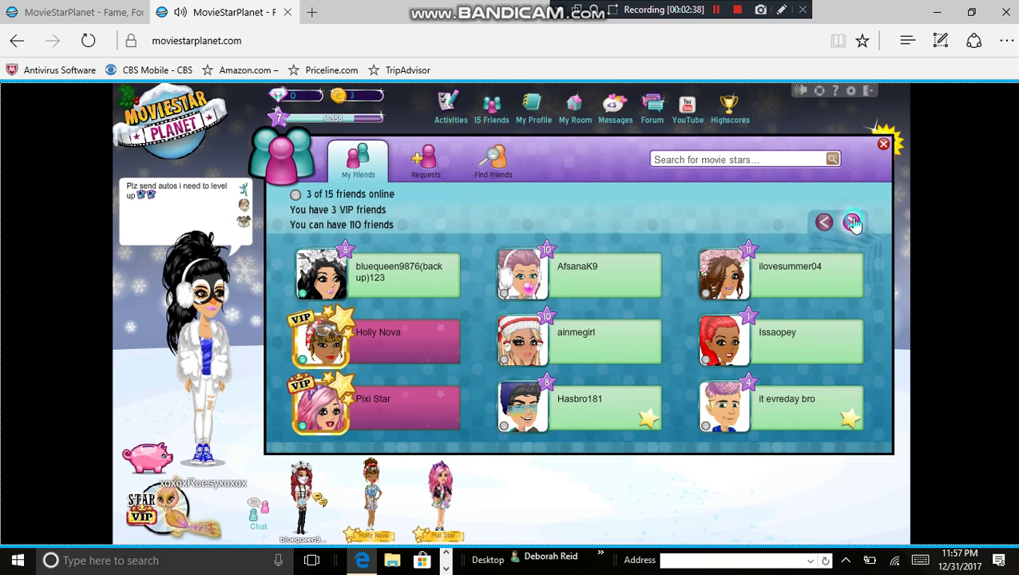
pyautogui.click(853, 223)
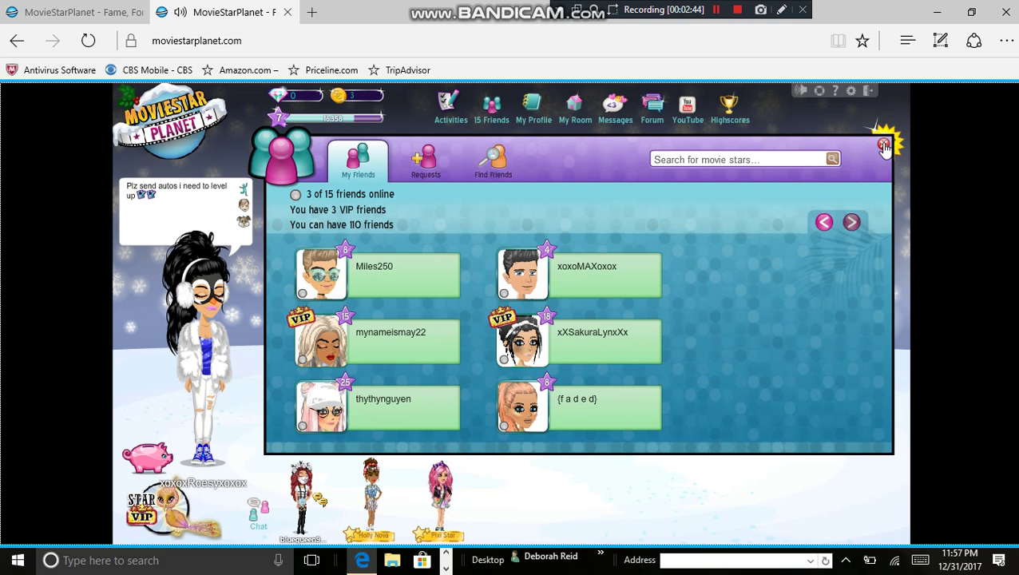
pyautogui.click(885, 147)
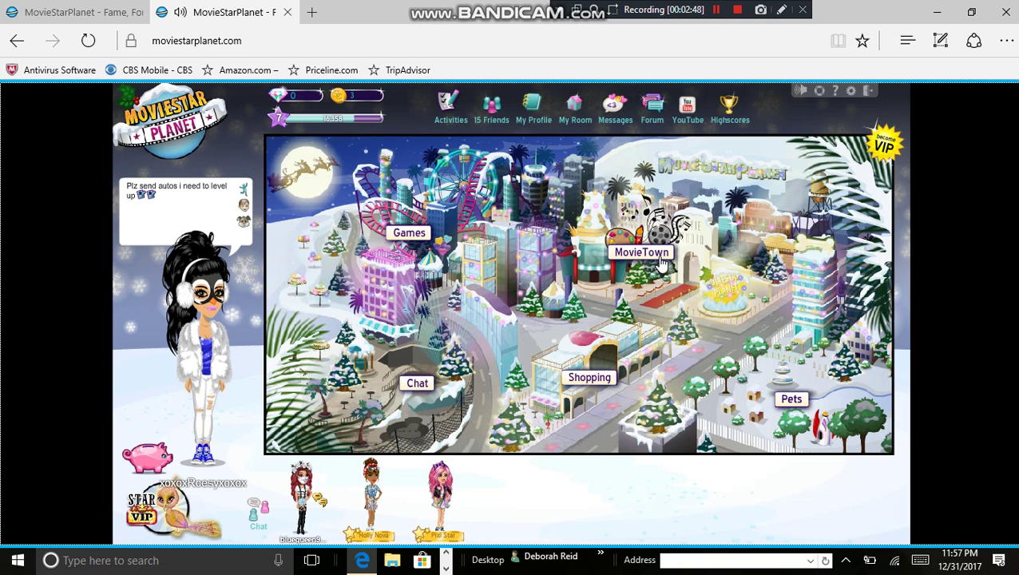
# Open 'Face on a balloon' full size from the Mine tab of MovieTown's ArtBooks
pyautogui.click(657, 260)
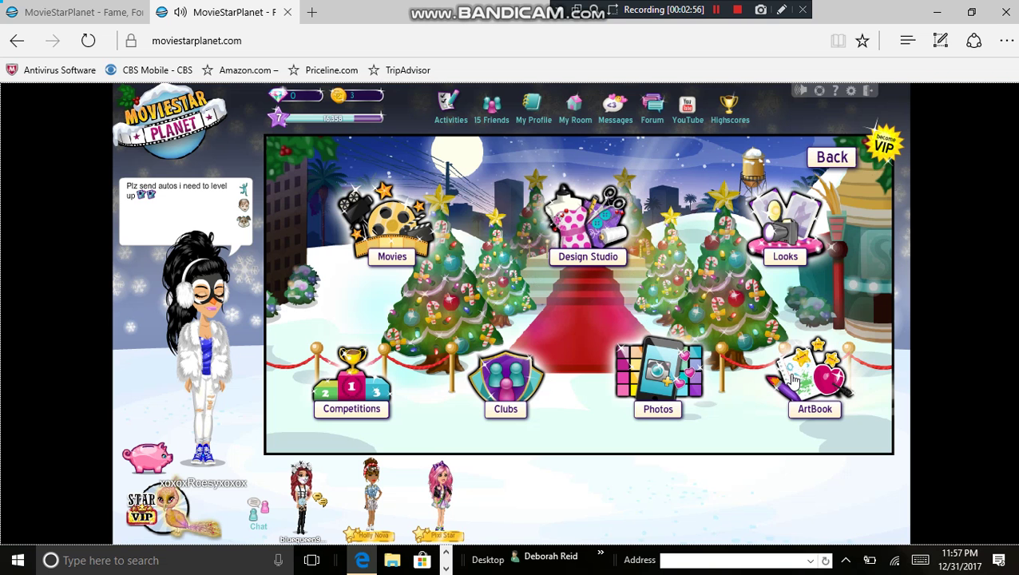
pyautogui.click(793, 381)
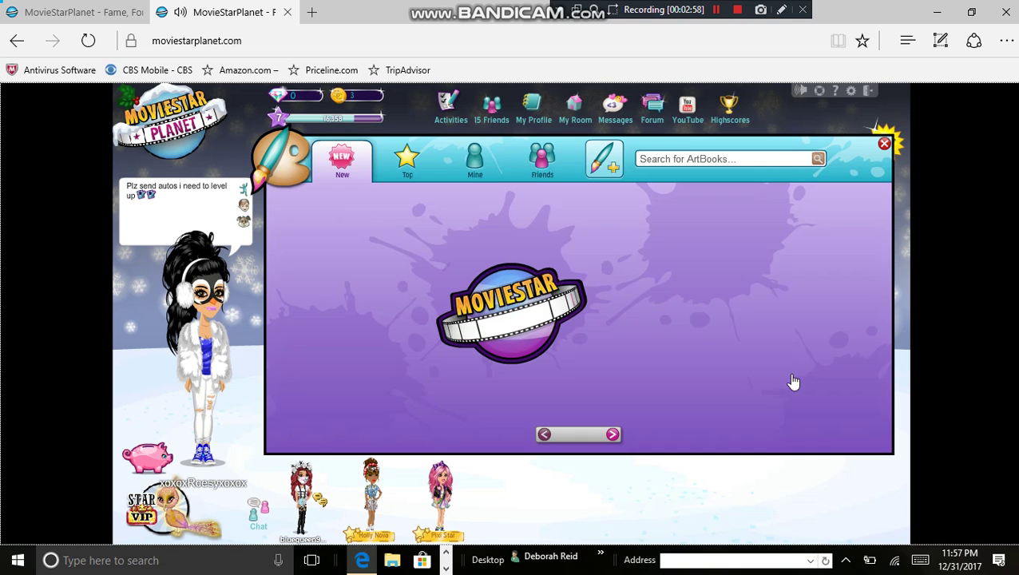
pyautogui.click(496, 160)
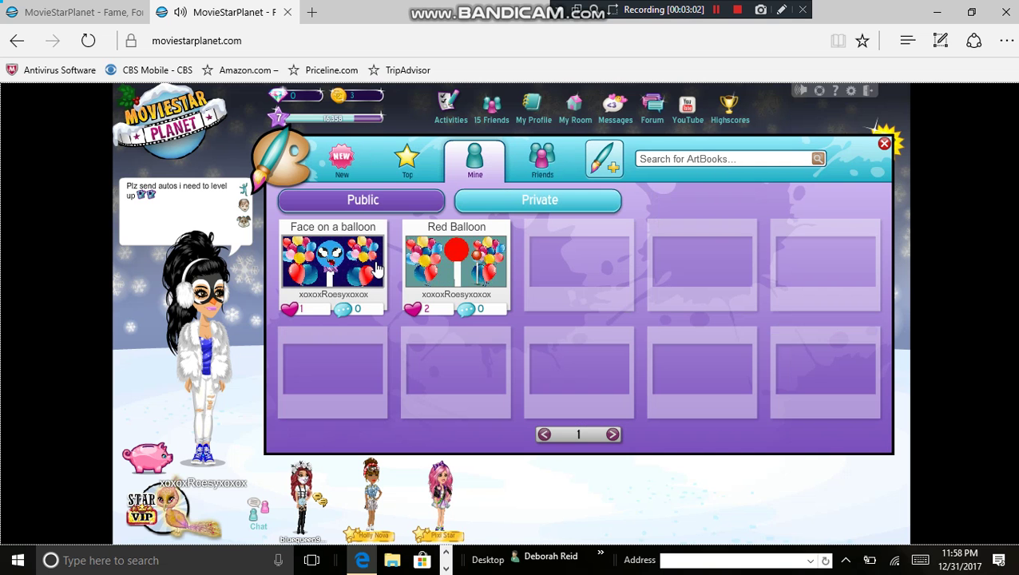
pyautogui.click(375, 271)
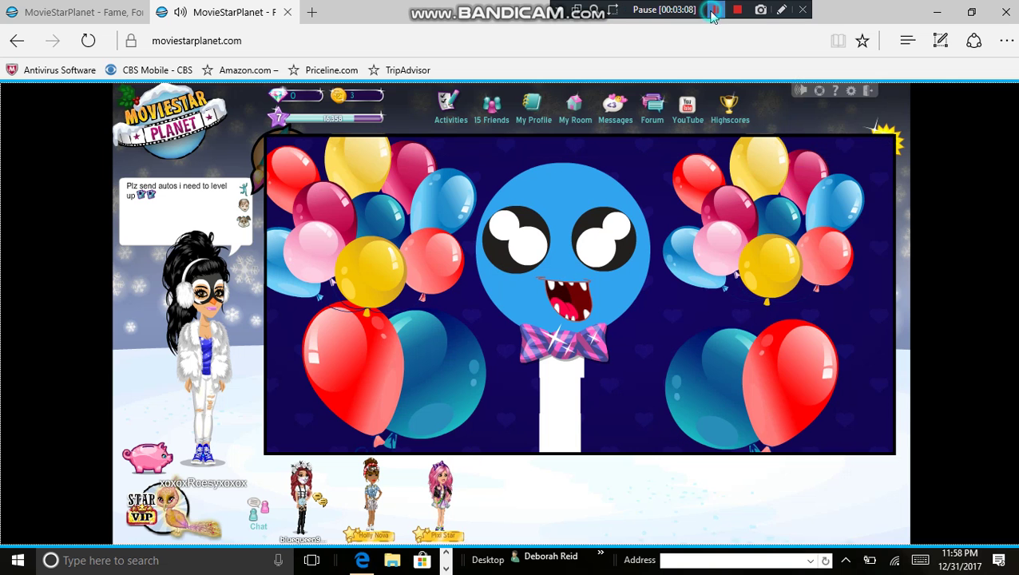
# Bring up the Notepad notes, select the old text, and hide the notes again
pyautogui.click(449, 568)
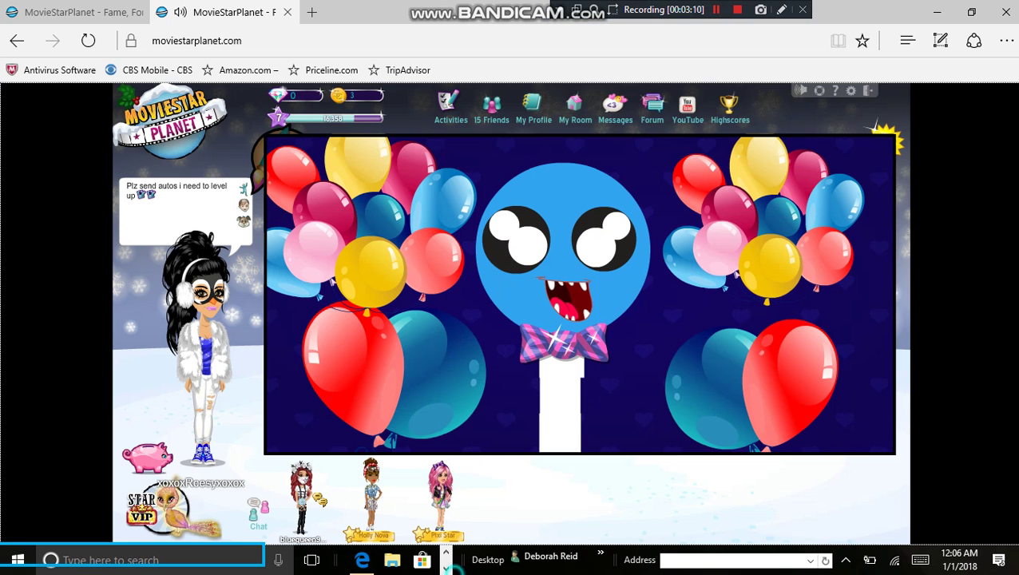
pyautogui.click(446, 568)
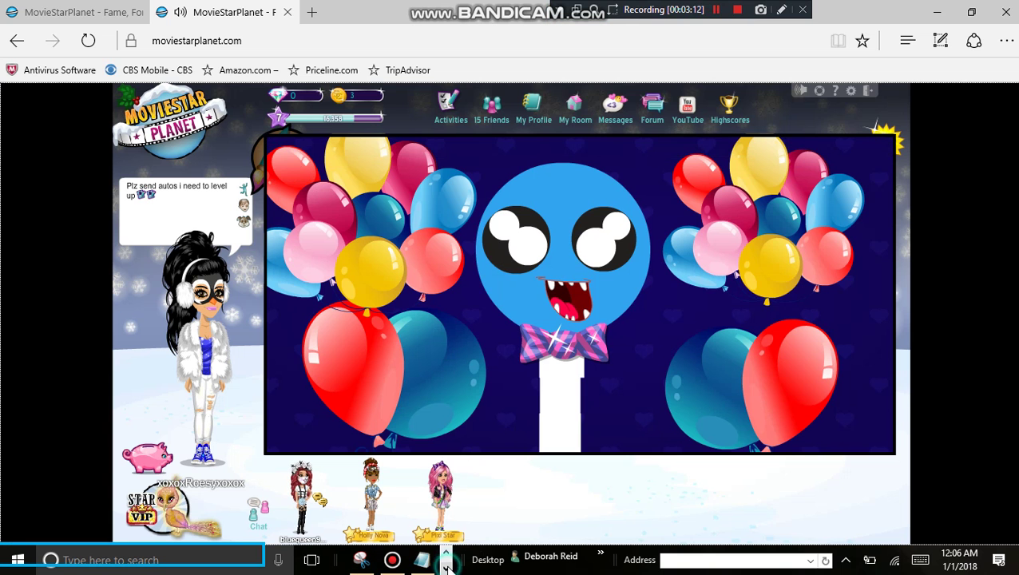
pyautogui.click(424, 561)
pyautogui.moveTo(425, 170); pyautogui.dragTo(71, 150)
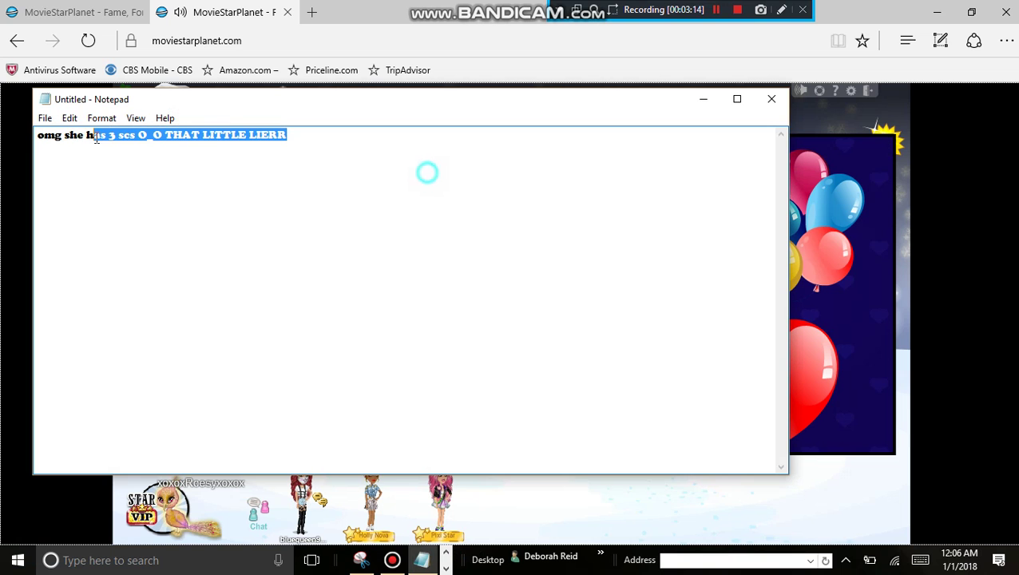
pyautogui.click(11, 189)
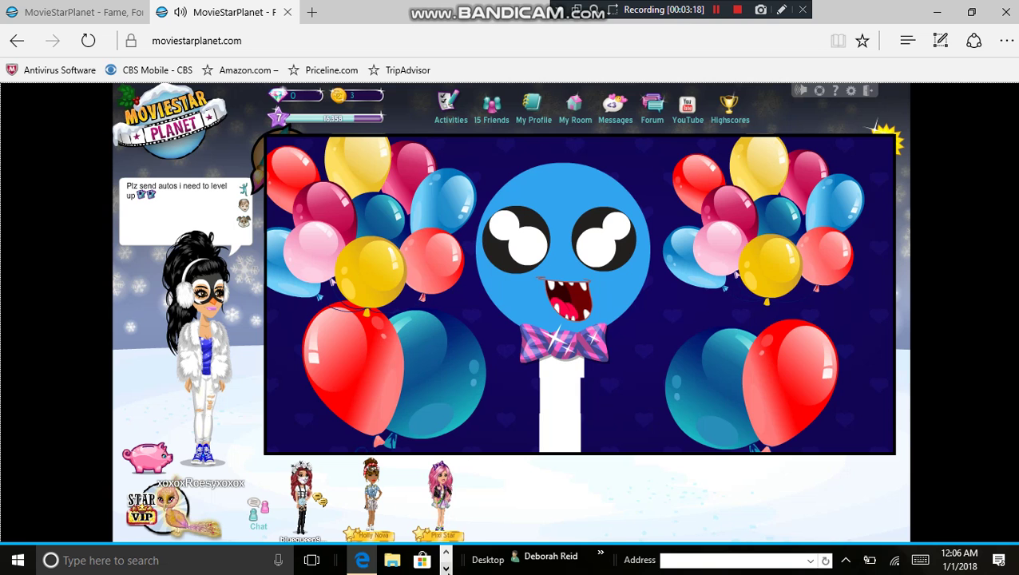
# Replace the note with 'HAPPY NEW YEAR!!!!' and begin the line about having cider
pyautogui.click(445, 568)
pyautogui.click(424, 567)
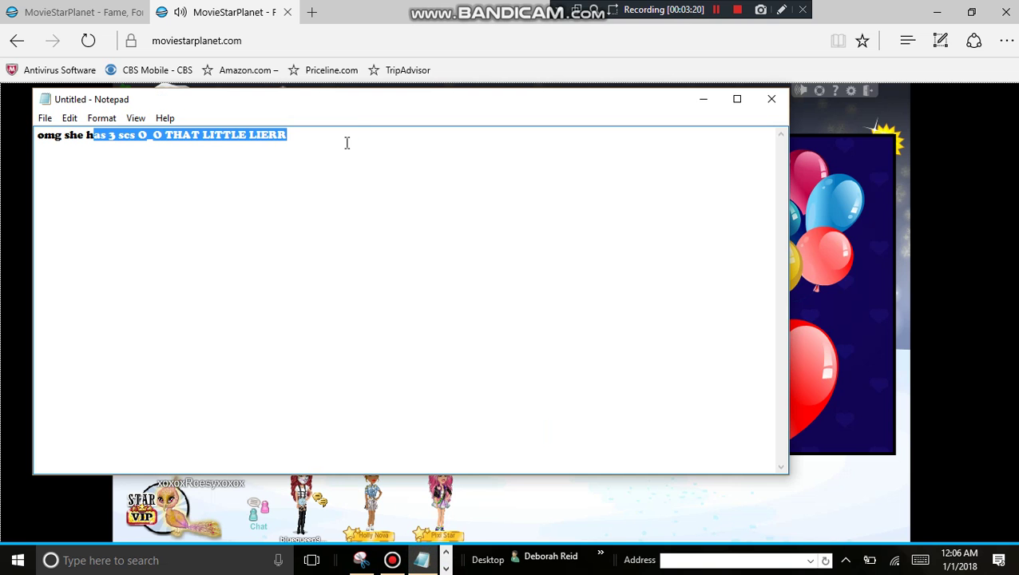
pyautogui.moveTo(346, 143); pyautogui.dragTo(0, 284)
pyautogui.press('BackSpace')
pyautogui.write('HAPP')
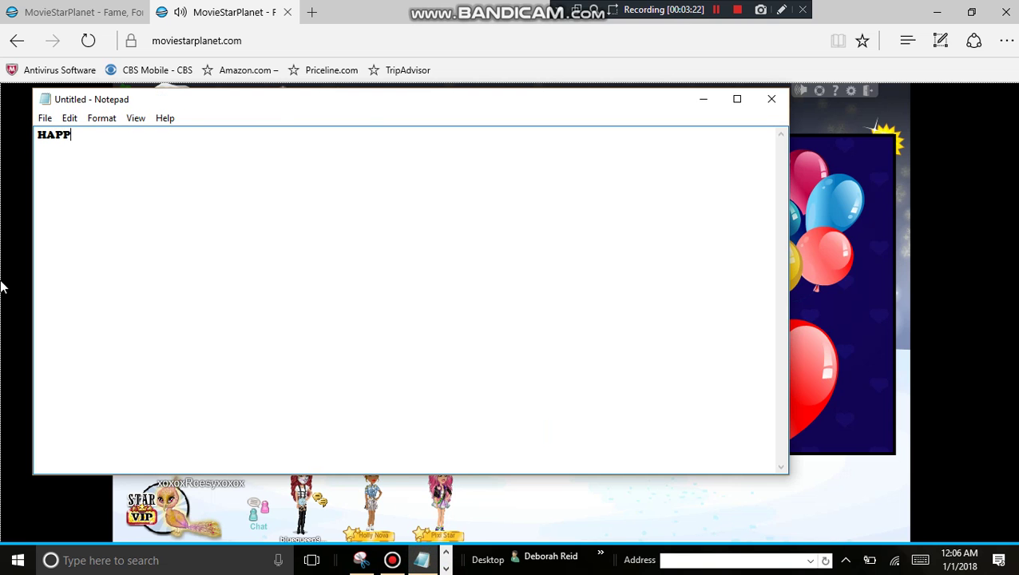
pyautogui.write('Y NEW YER')
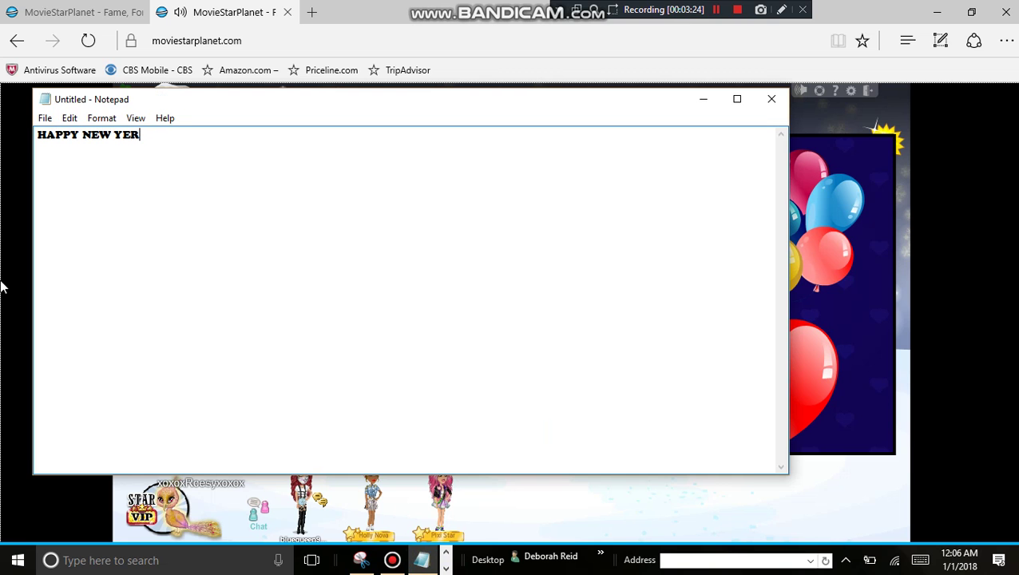
pyautogui.press('BackSpace')
pyautogui.write('AR!!!!!!!!!!!!!')
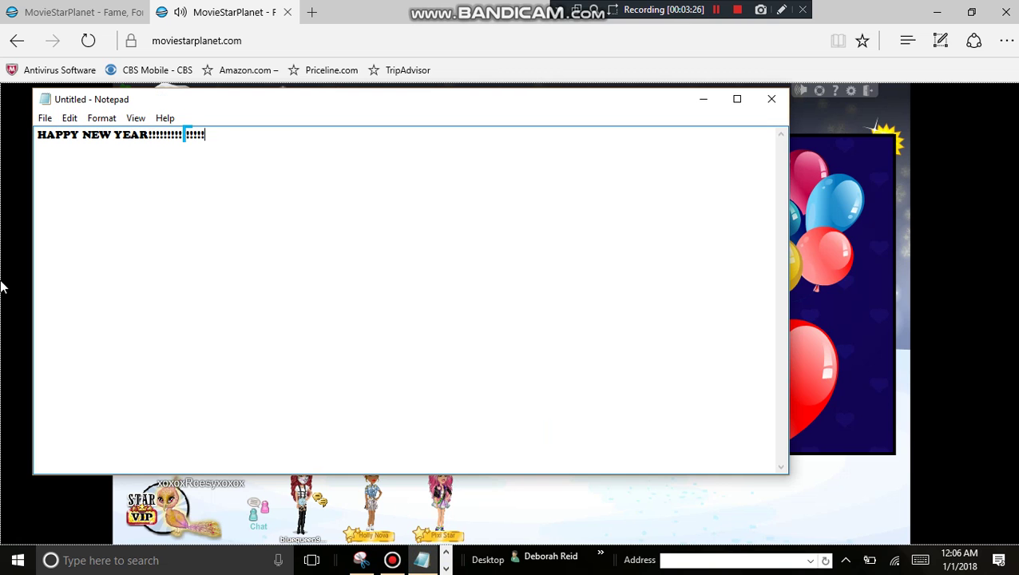
pyautogui.write('!!!!!!!!!!!!!!!!!!!!!!!!!!!!!!!!!!!!! h')
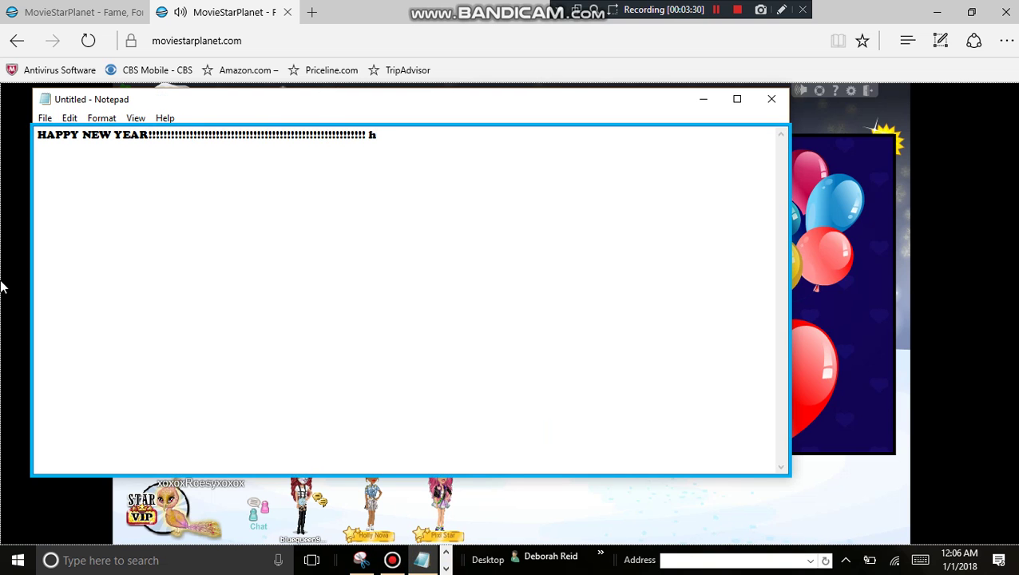
pyautogui.press('BackSpace')
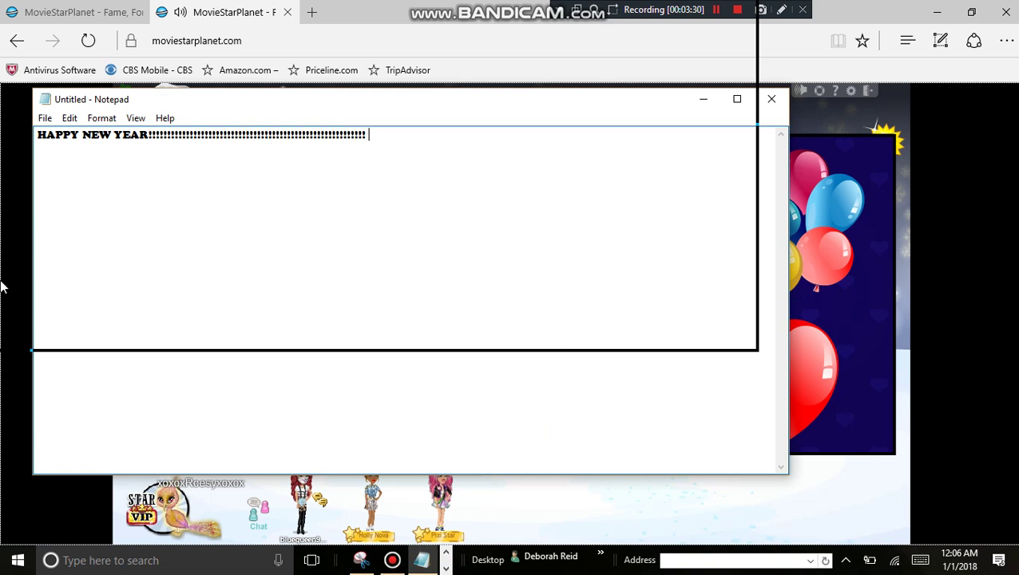
pyautogui.write('just had so')
pyautogui.write('me cider')
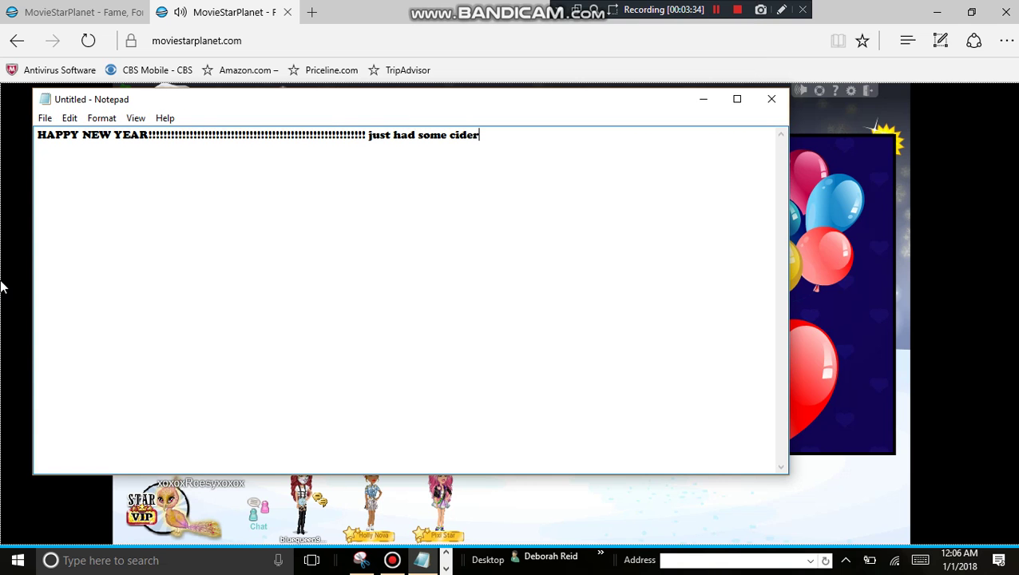
pyautogui.write(' yasss')
pyautogui.write(' so i wa')
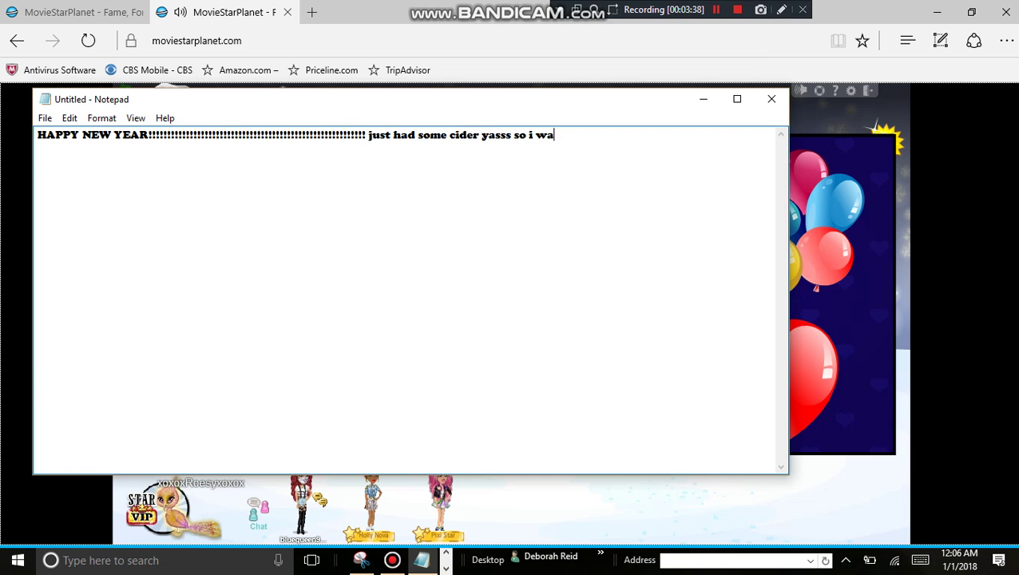
pyautogui.write('nna delete')
pyautogui.write(' her acc bc ')
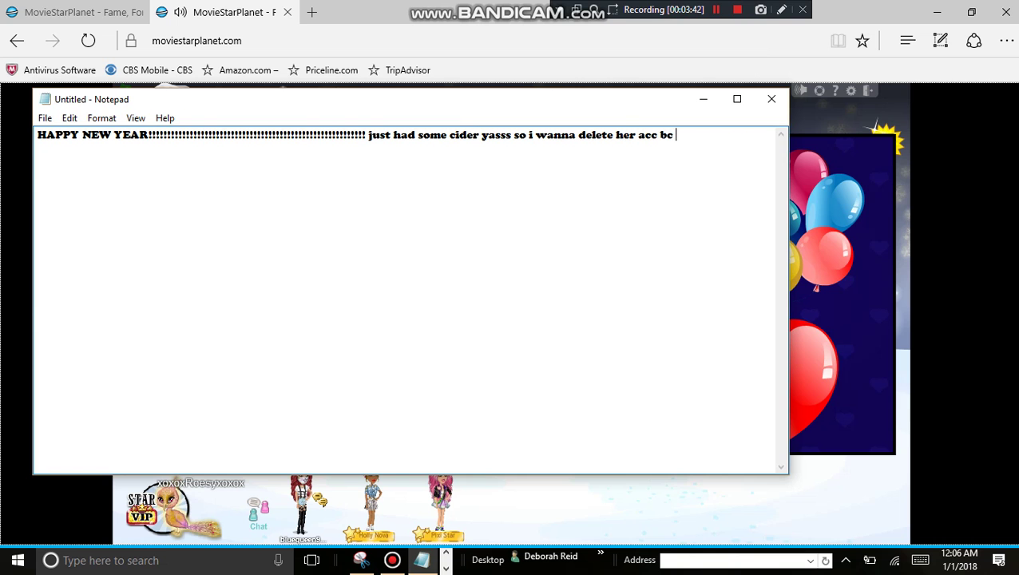
pyautogui.write('like whats the')
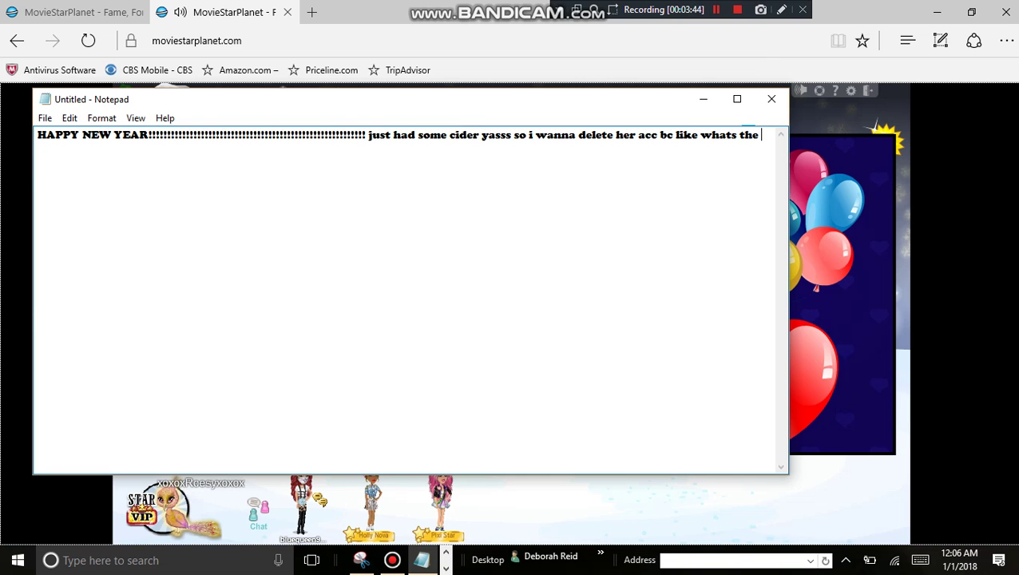
pyautogui.write(' point?')
# Choose Delete User under the Help panel's My User topics and confirm Yes
pyautogui.click(422, 560)
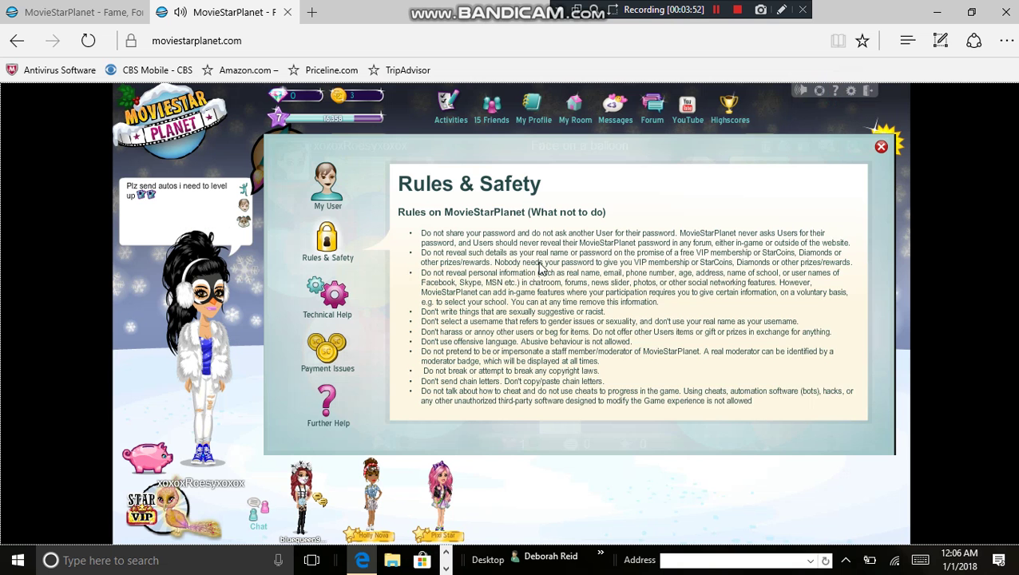
pyautogui.click(332, 201)
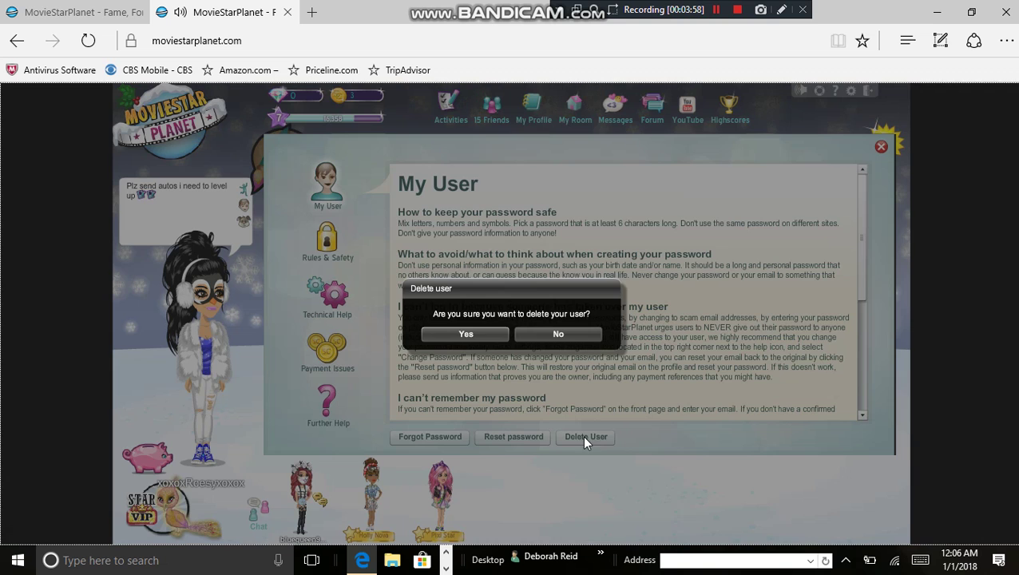
pyautogui.click(584, 437)
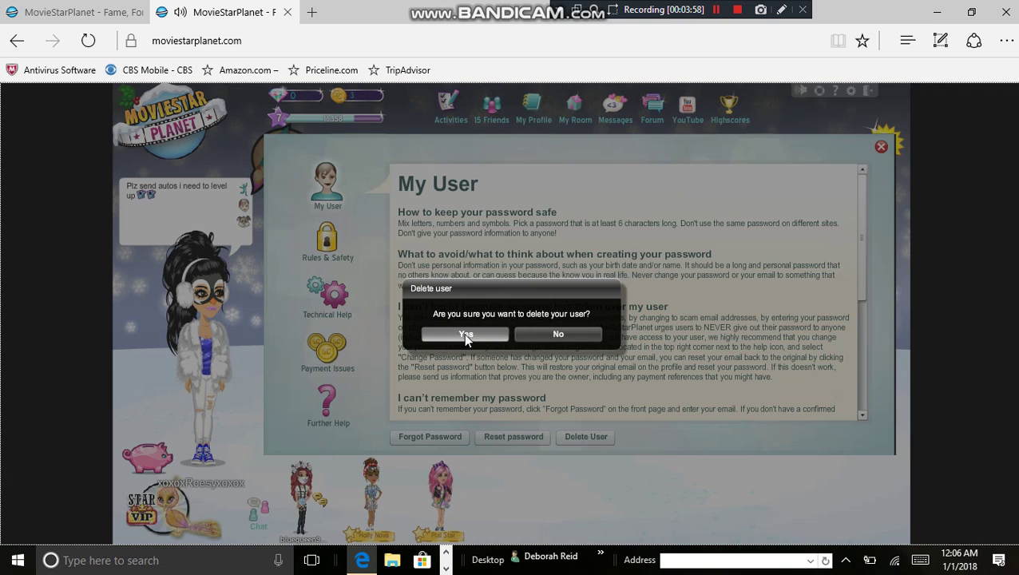
pyautogui.click(466, 335)
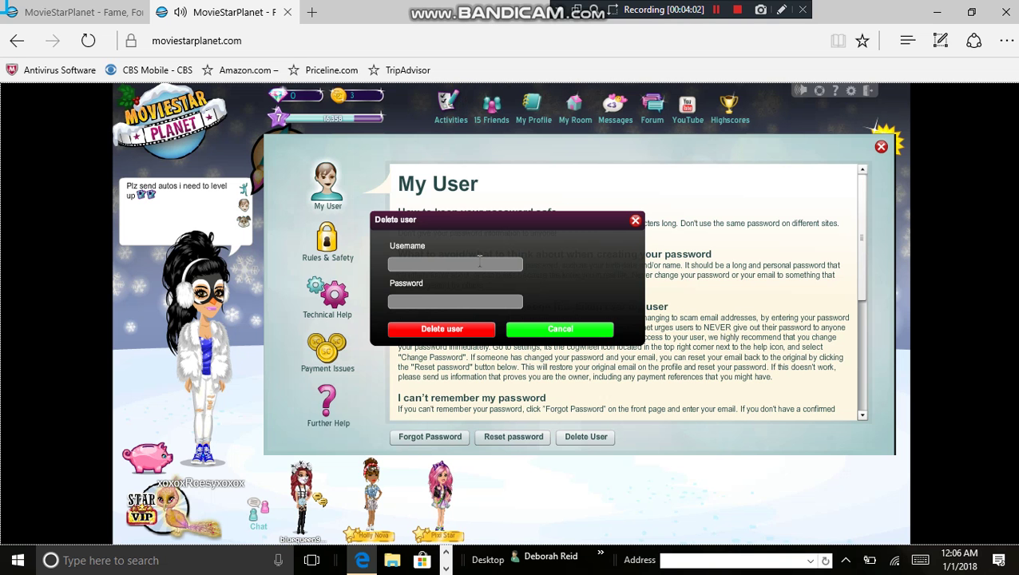
pyautogui.click(479, 261)
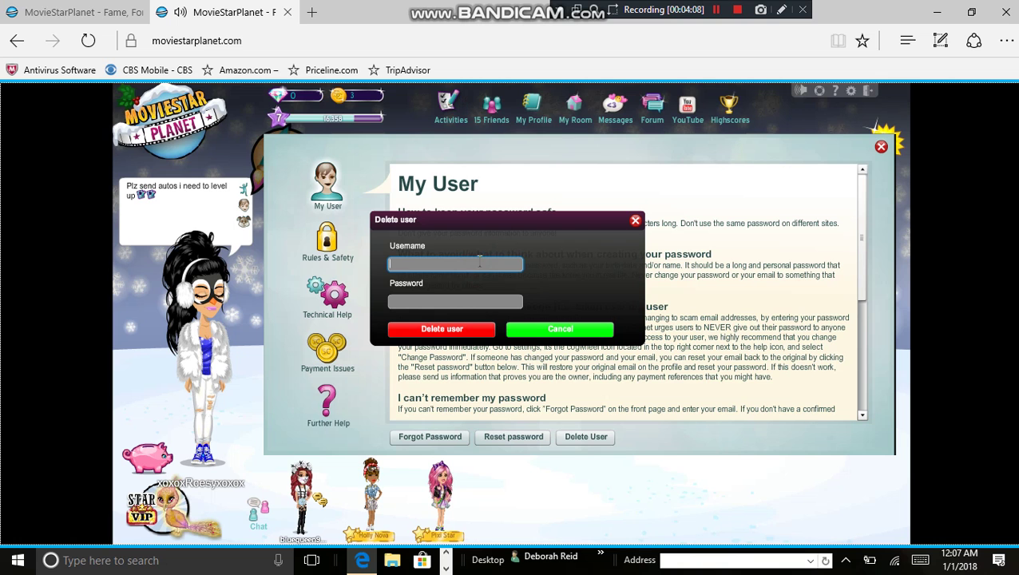
pyautogui.write('xoxox')
pyautogui.write('roesy')
pyautogui.write('xoxox')
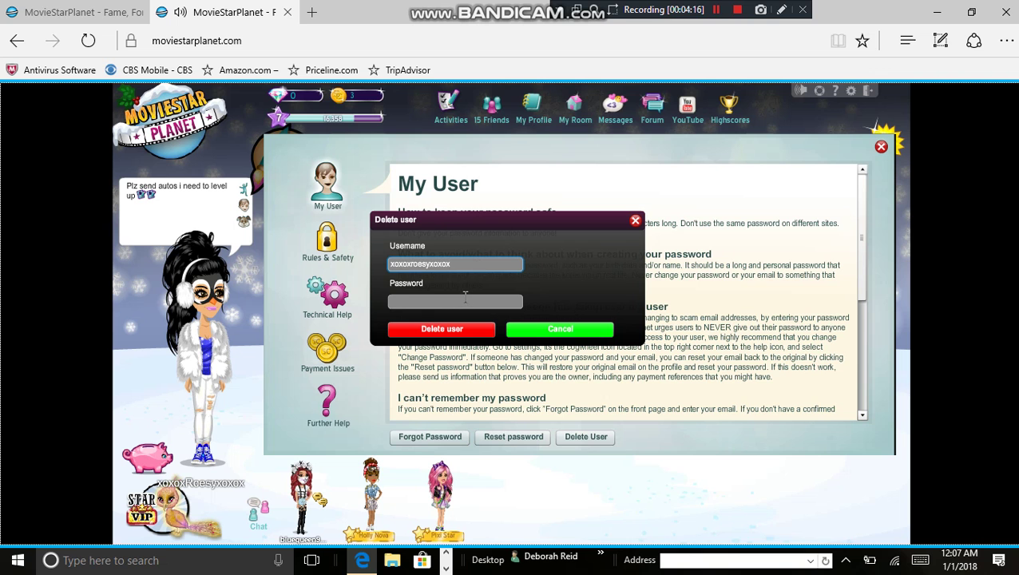
# Submit the username and password with Delete user and approve the final confirmation
pyautogui.click(464, 299)
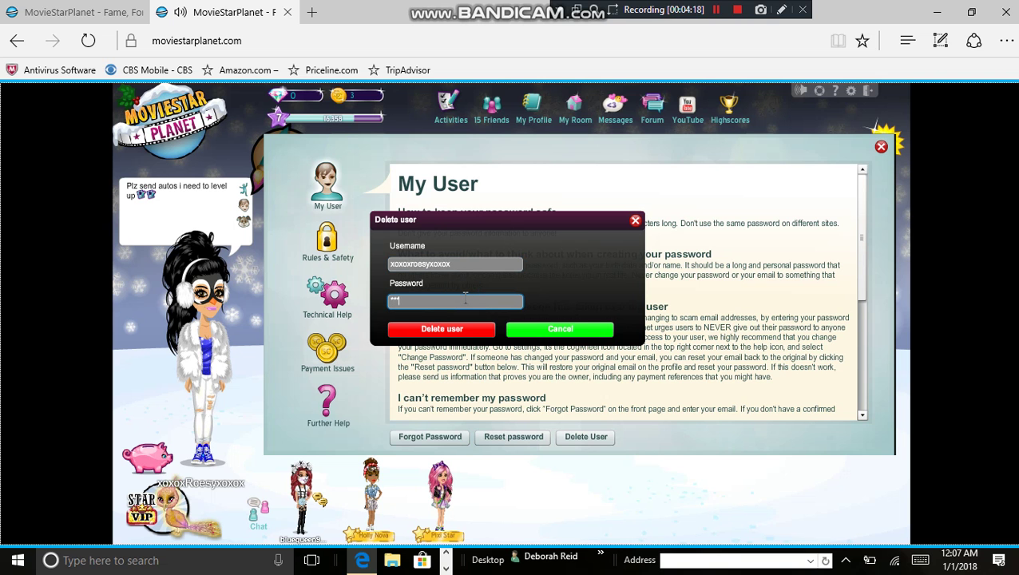
pyautogui.write('**')
pyautogui.click(439, 335)
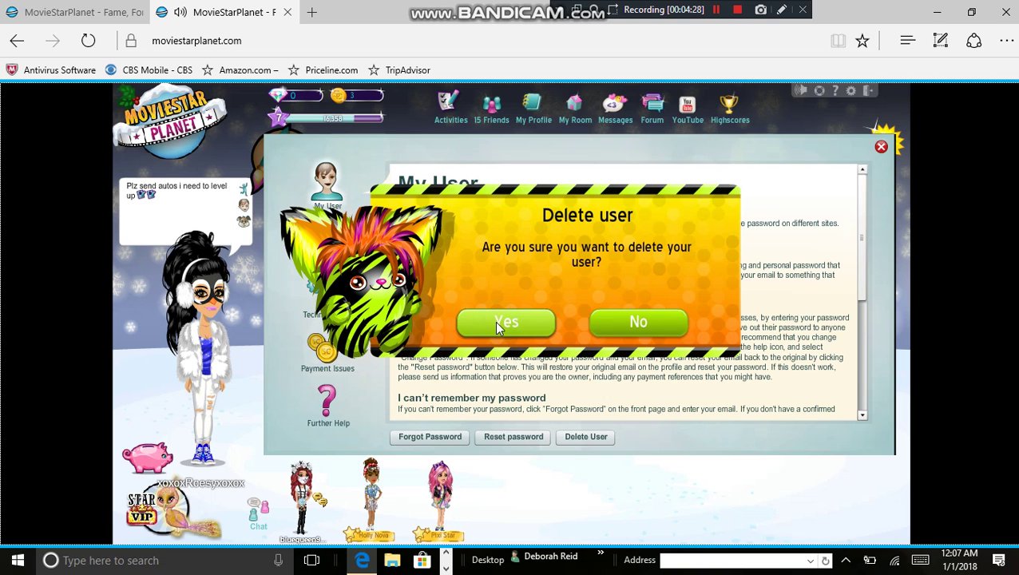
pyautogui.click(494, 323)
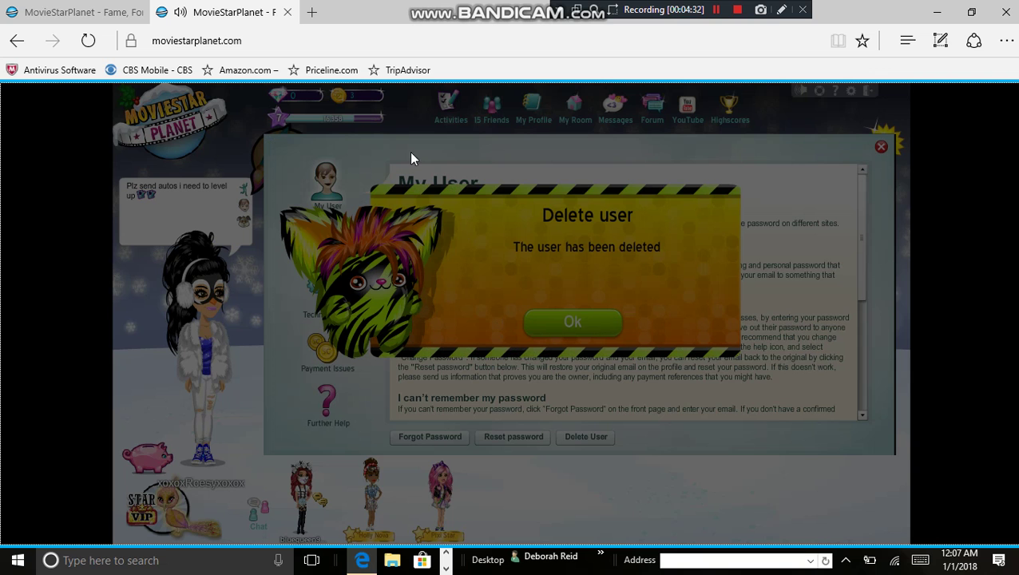
# Reopen the Notepad narration note from the taskbar quick-launch toolbar
pyautogui.click(446, 567)
pyautogui.click(446, 567)
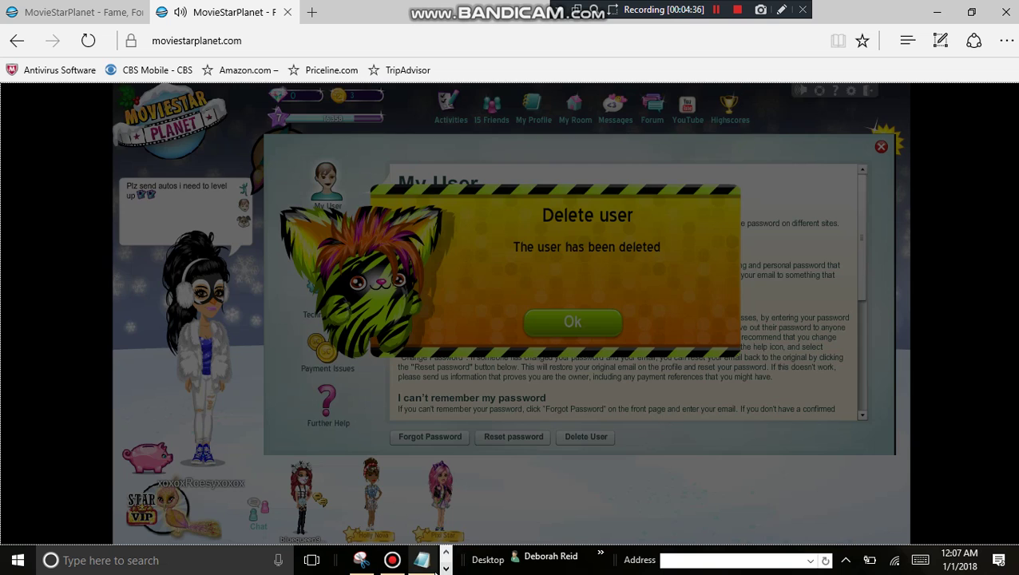
pyautogui.click(422, 560)
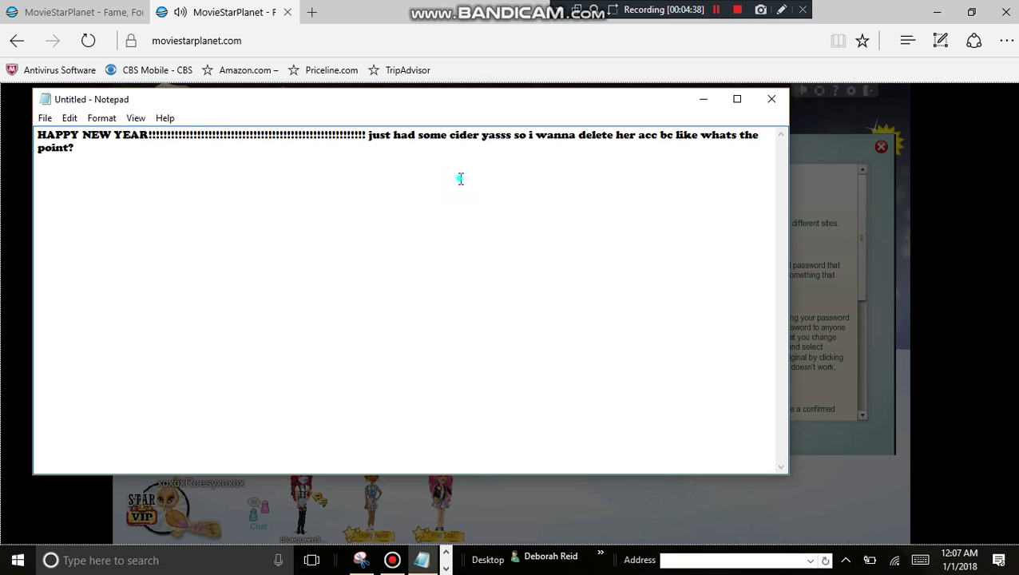
# Select all of the New Year cider note's text in Notepad
pyautogui.moveTo(74, 149); pyautogui.dragTo(41, 156)
pyautogui.hotkey('ctrl', 'a')
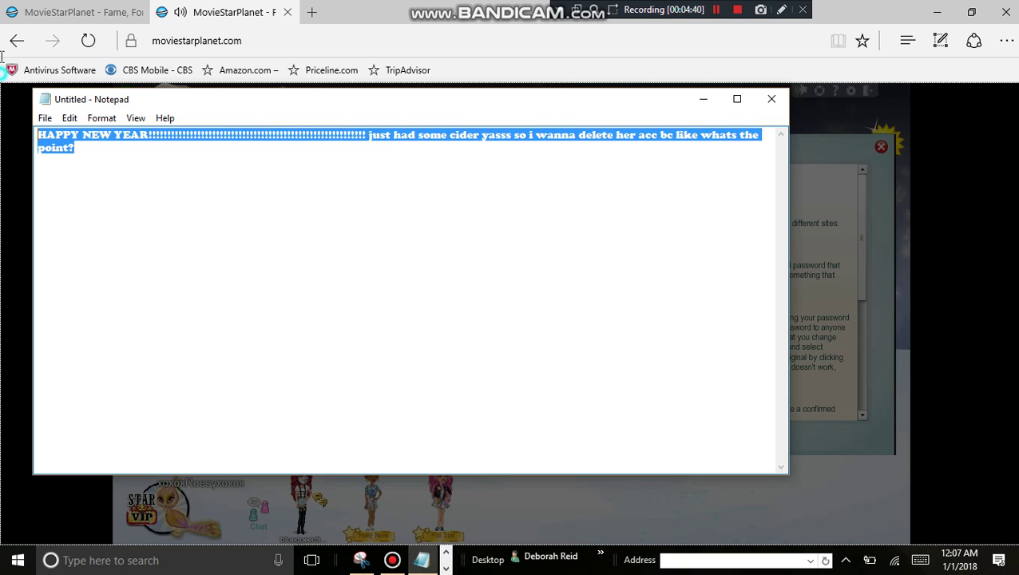
pyautogui.write('omg i')
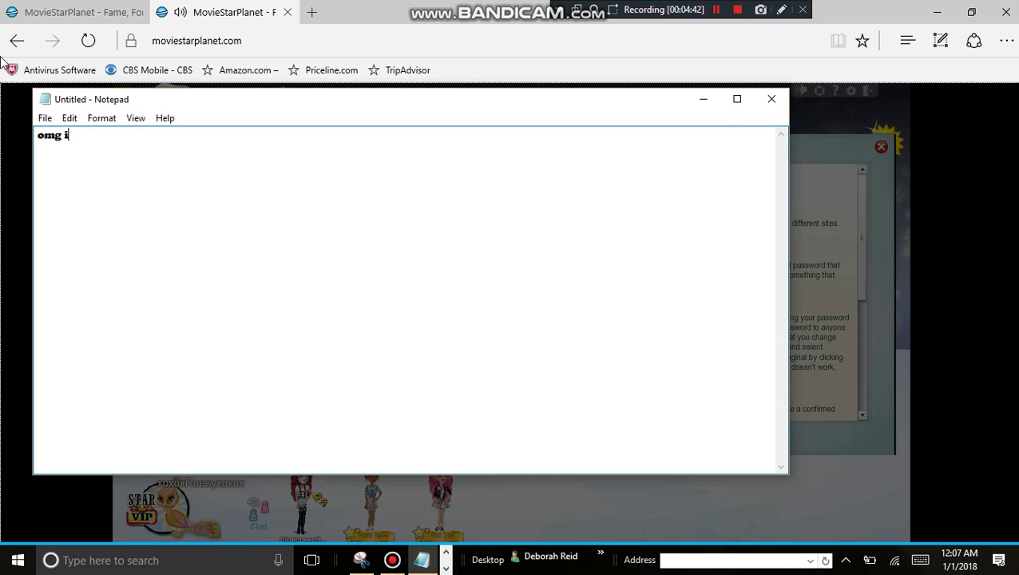
pyautogui.write(' delete')
pyautogui.write('d it O')
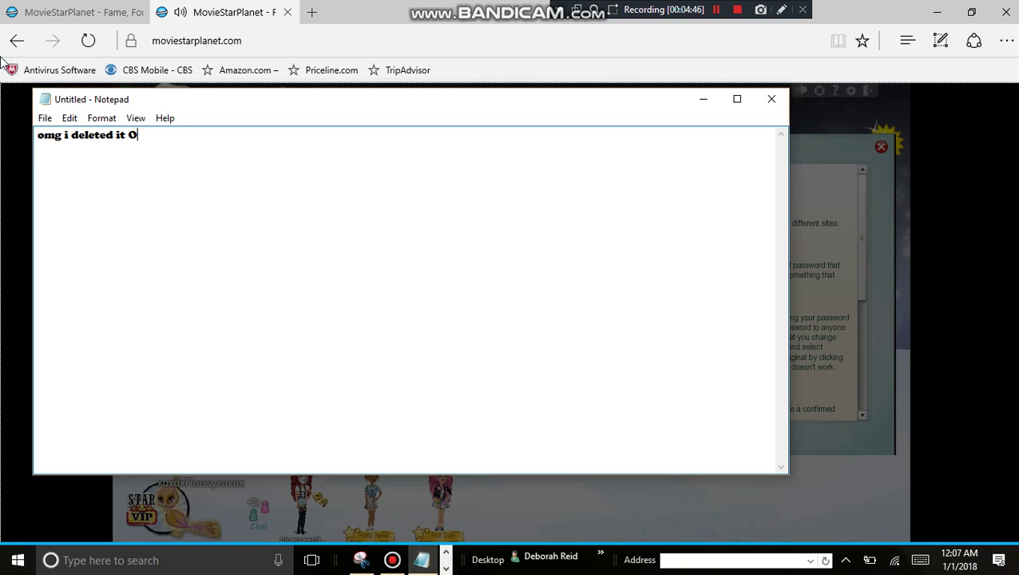
pyautogui.write('_o')
pyautogui.write(' i feel')
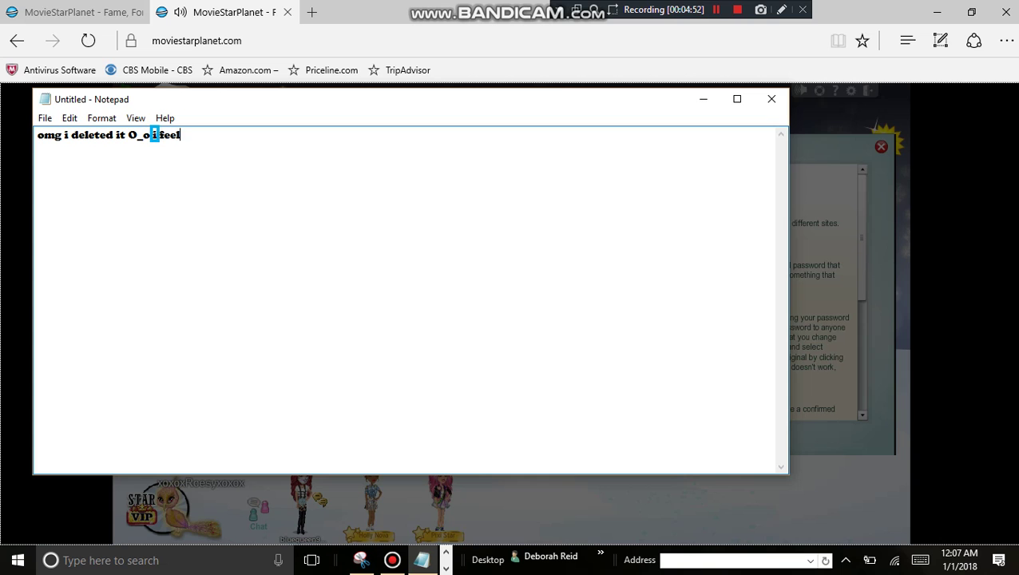
pyautogui.write(' good')
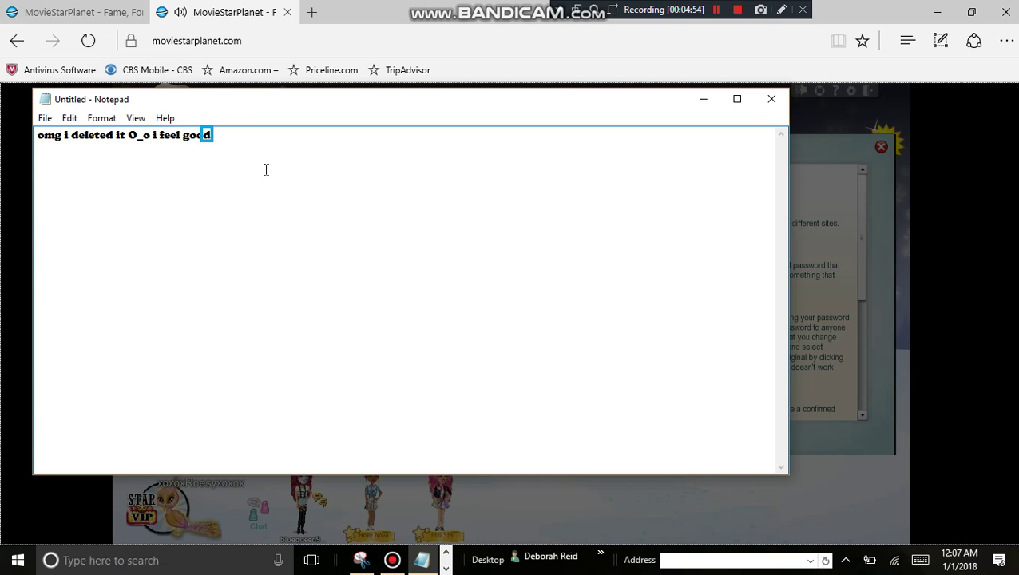